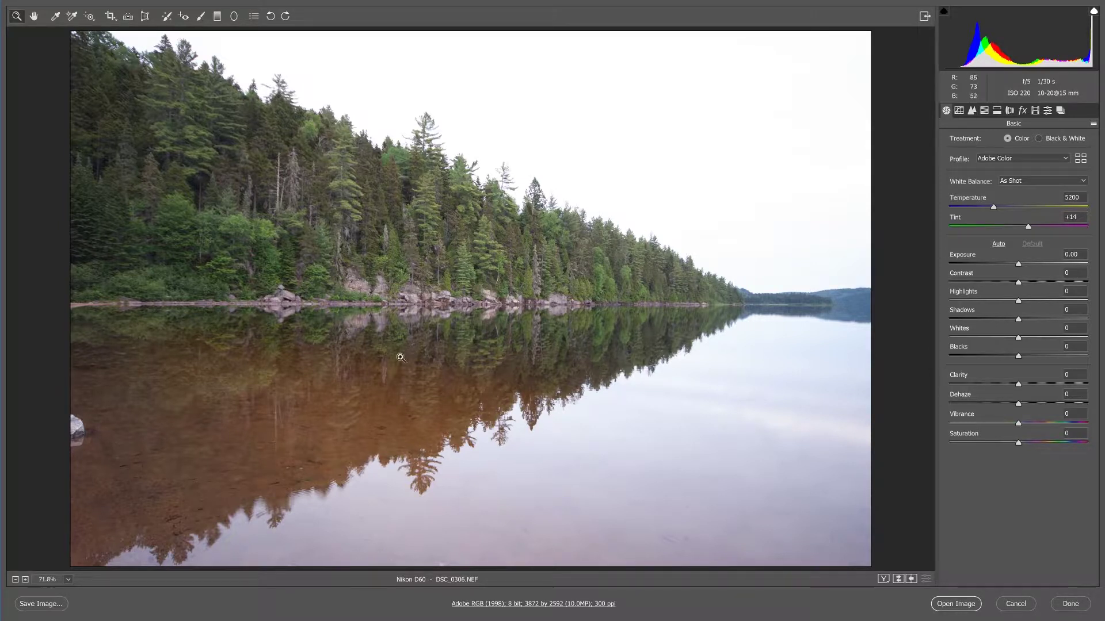
Try a monochrome look with Saturation -100, Clarity +28, Dehaze +16, Highlights -99, Exposure -0.90 and Contrast -7, and restore the default tones.
left_click_drag(957, 443, 938, 442)
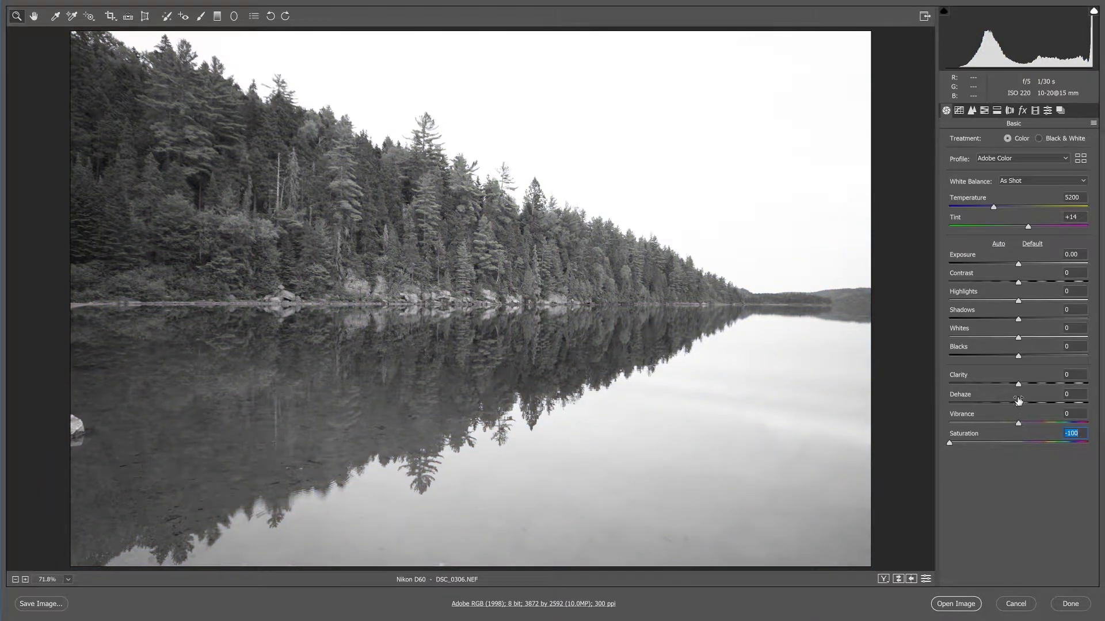
left_click_drag(1018, 384, 1029, 405)
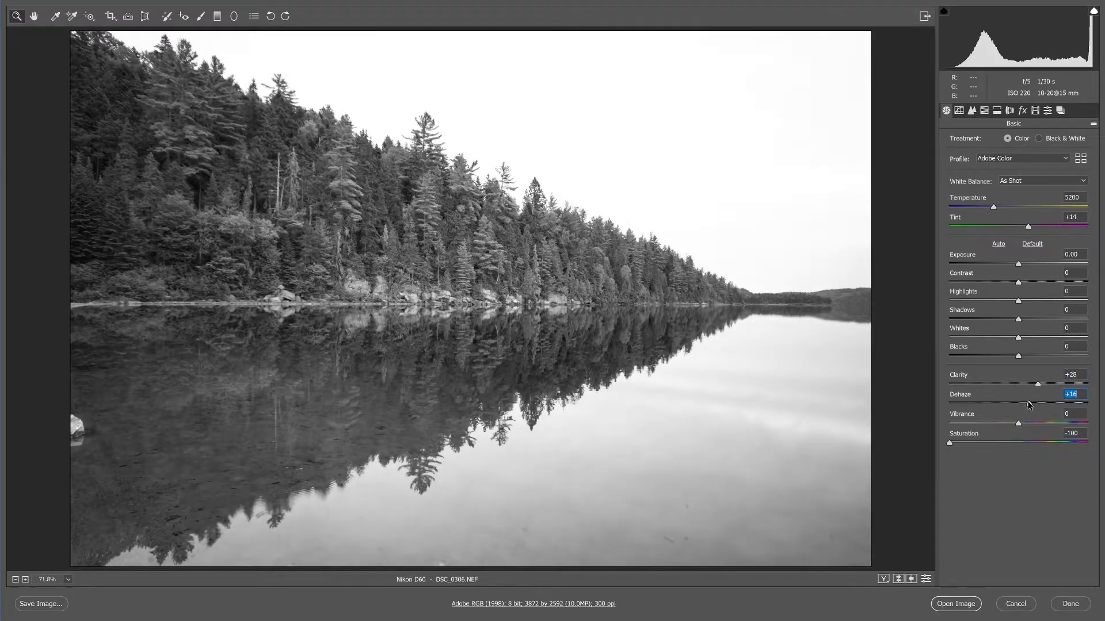
left_click_drag(1017, 300, 949, 305)
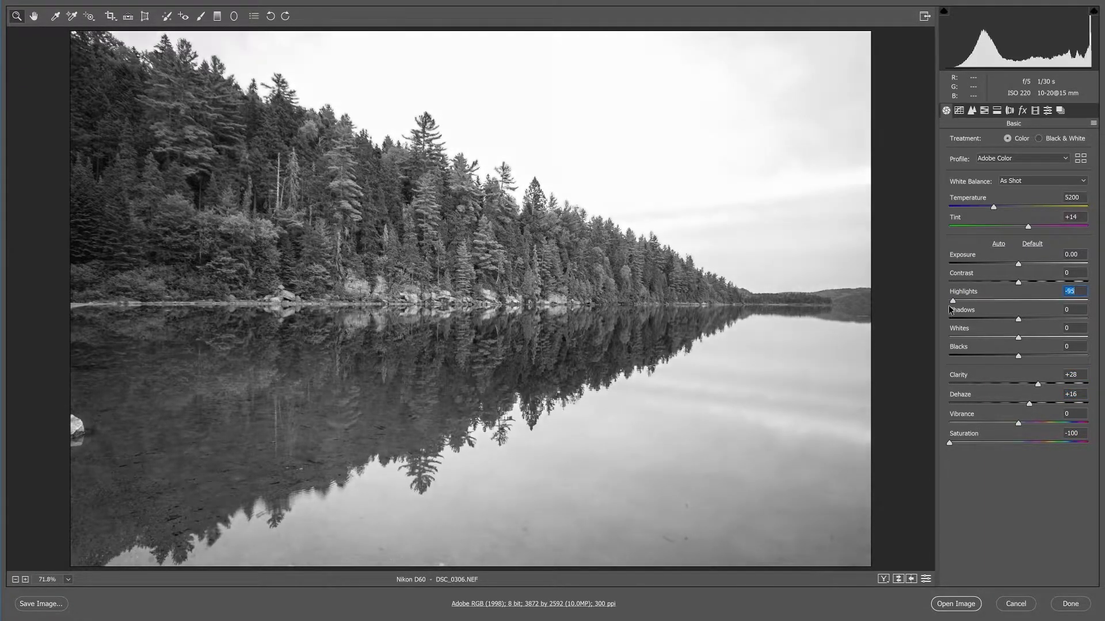
left_click_drag(1018, 263, 1010, 286)
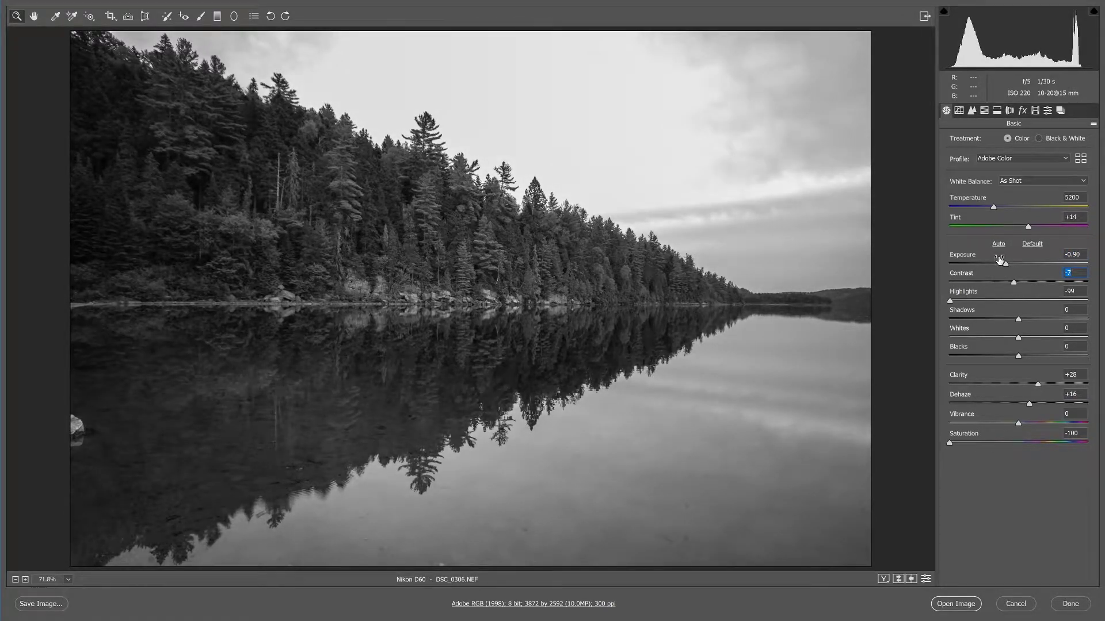
left_click(1031, 244)
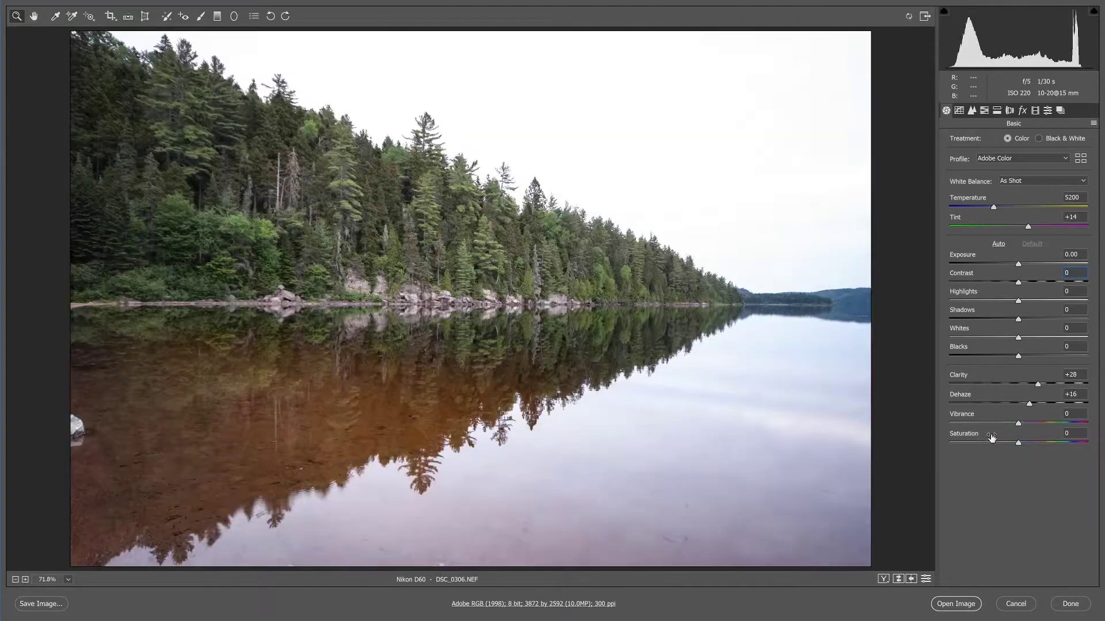
Set the photo's Clarity to -1, Dehaze to -3, Contrast to -65 and Highlights to -100.
left_click(1018, 383)
left_click(1016, 402)
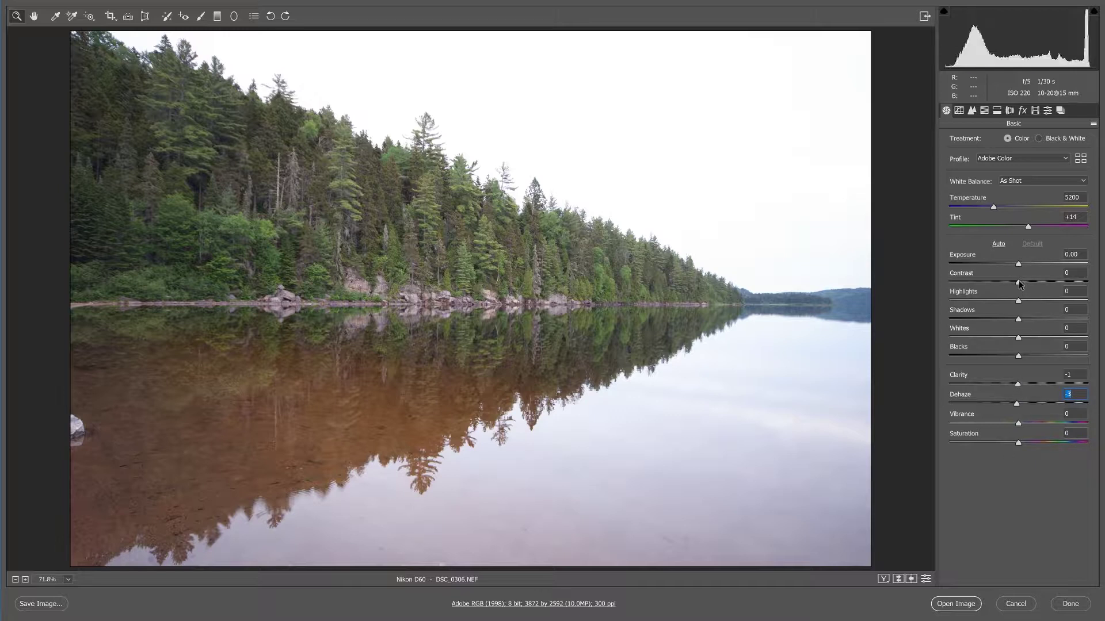
left_click_drag(1018, 281, 974, 285)
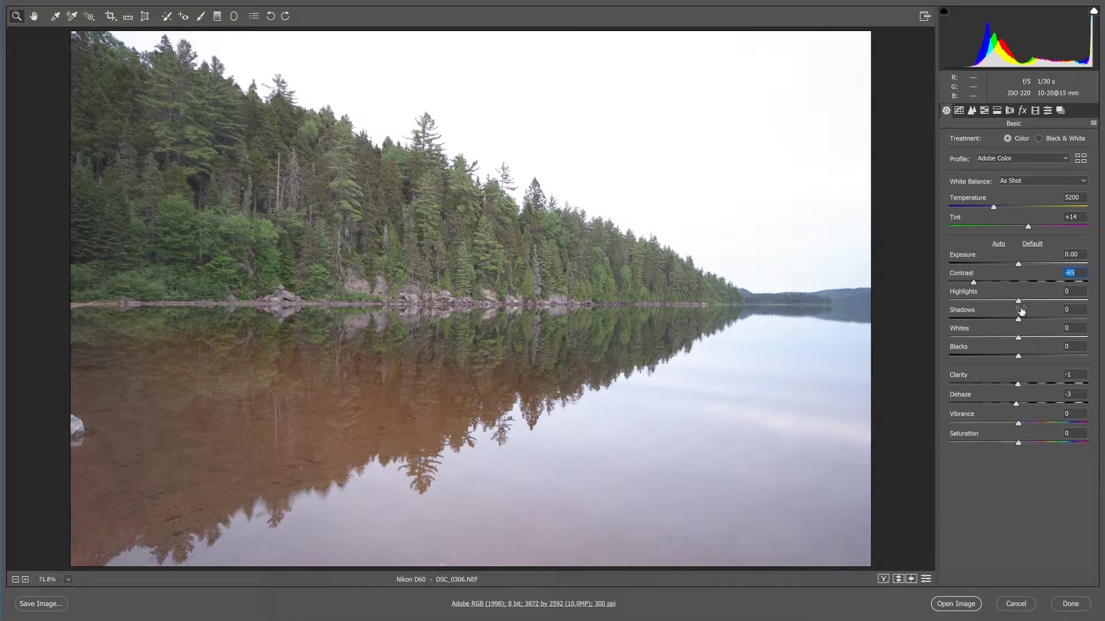
key("Tab")
type("-100")
key("Return")
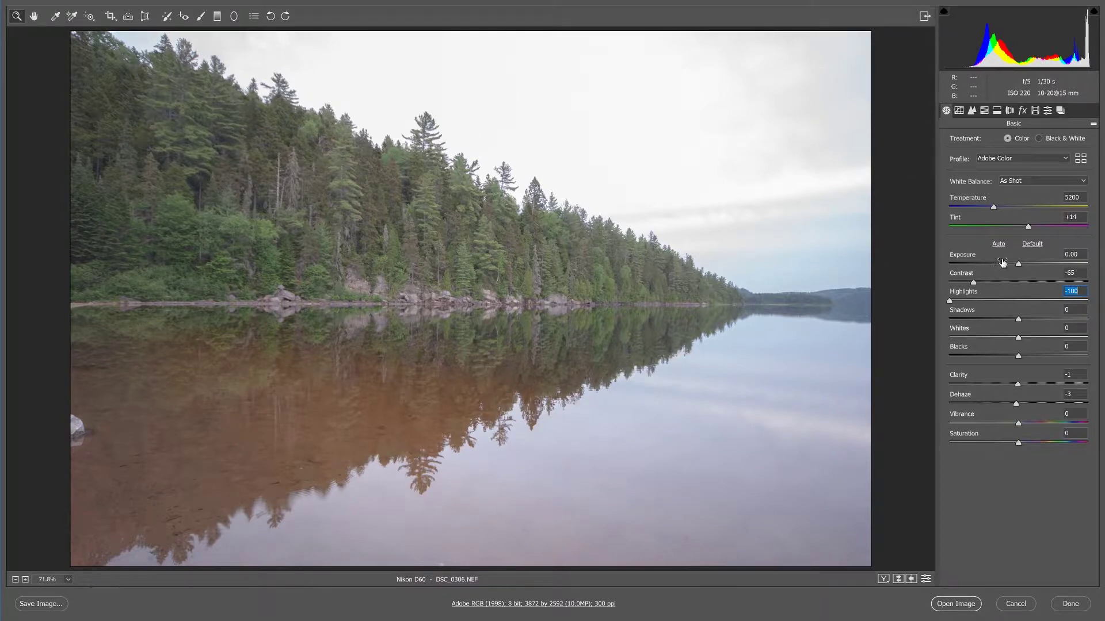
Flatten the tones further with Exposure -0.25, Contrast -100, Shadows +12, Whites -13 and Blacks +5.
mouse_move(1002, 262)
left_mouse_down()
mouse_move(955, 262)
mouse_move(999, 260)
mouse_move(1016, 245)
left_mouse_up()
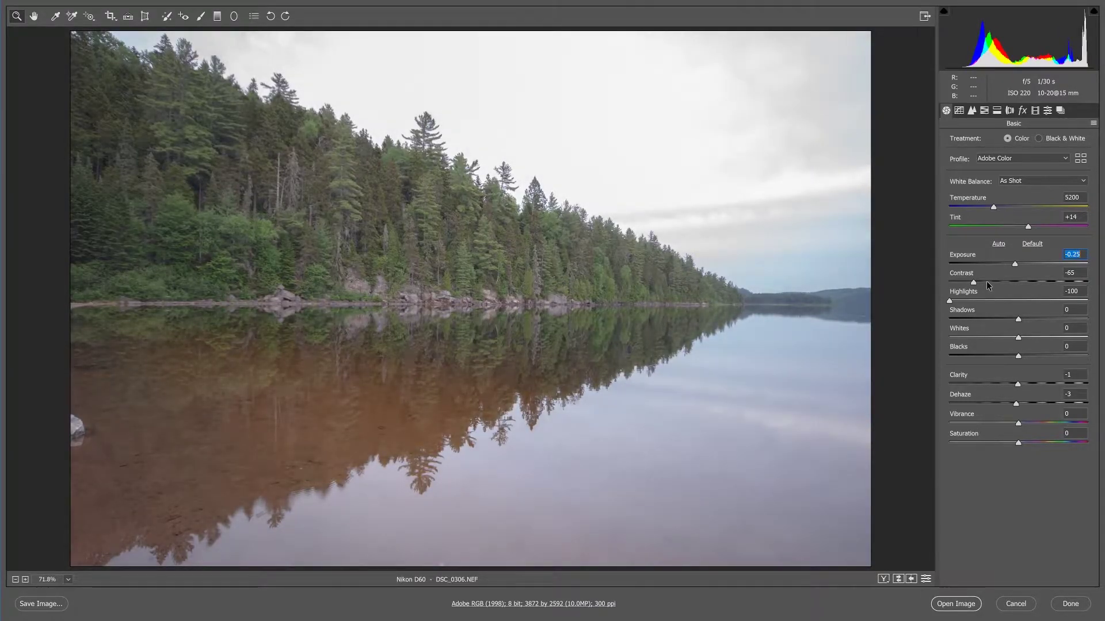
left_click_drag(973, 282, 947, 284)
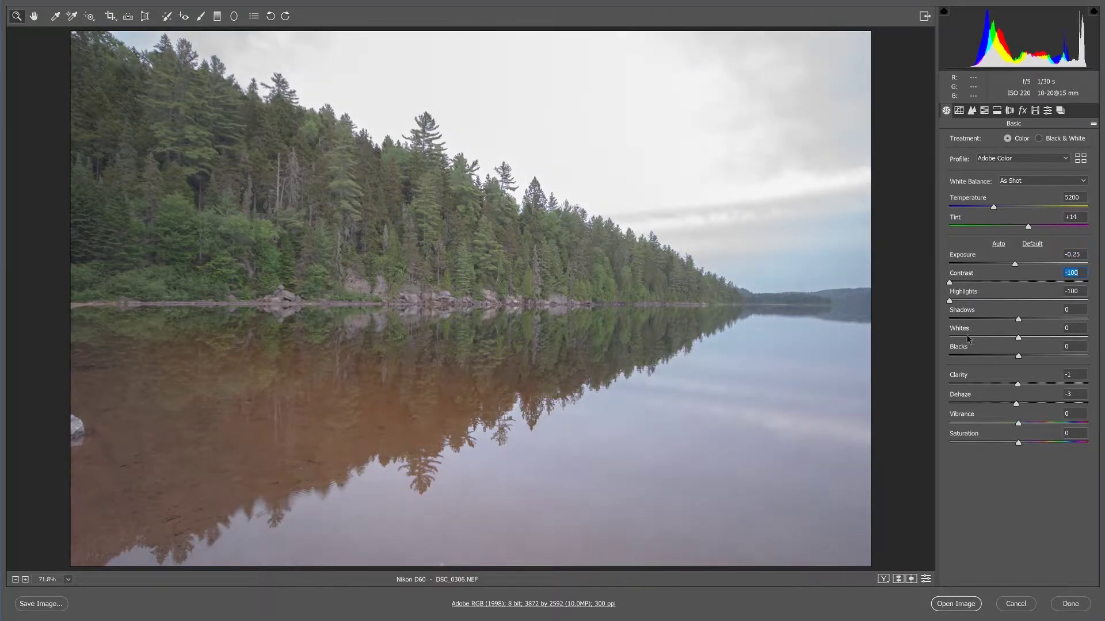
left_click_drag(1017, 356, 1028, 320)
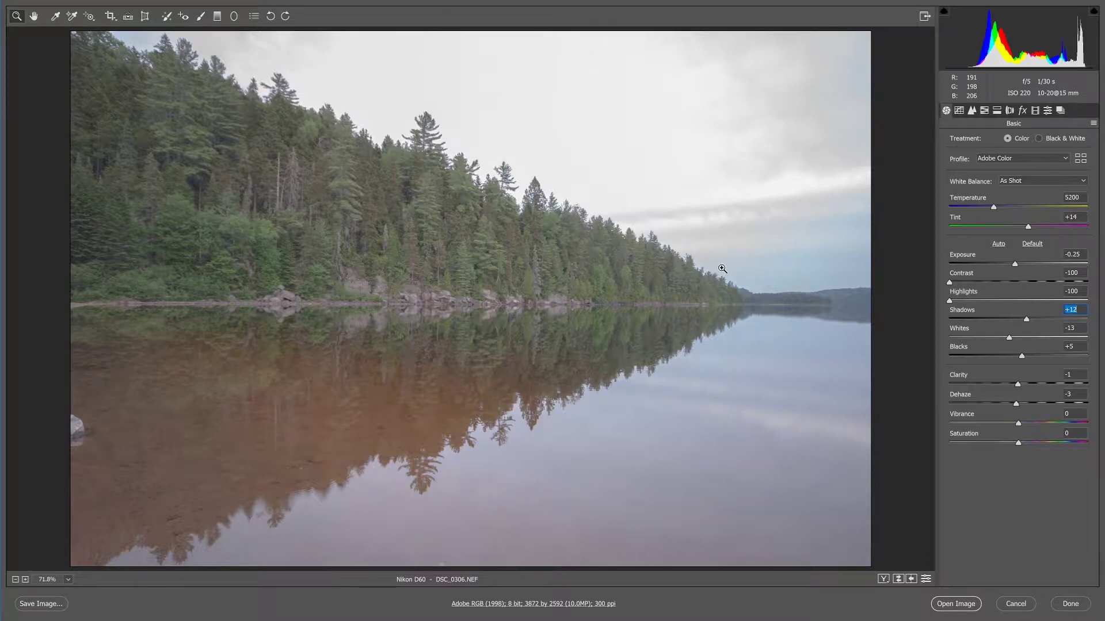
Finish the raw adjustments of the lake photo and cancel the raw settings for logo.jpg.
left_click(1070, 603)
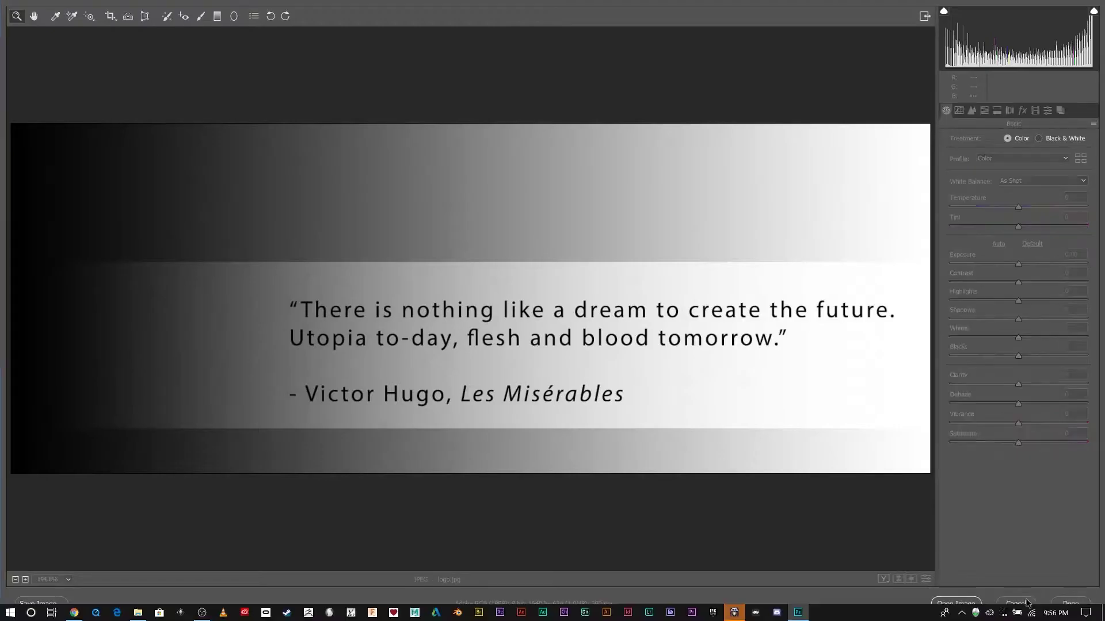
left_click(1027, 602)
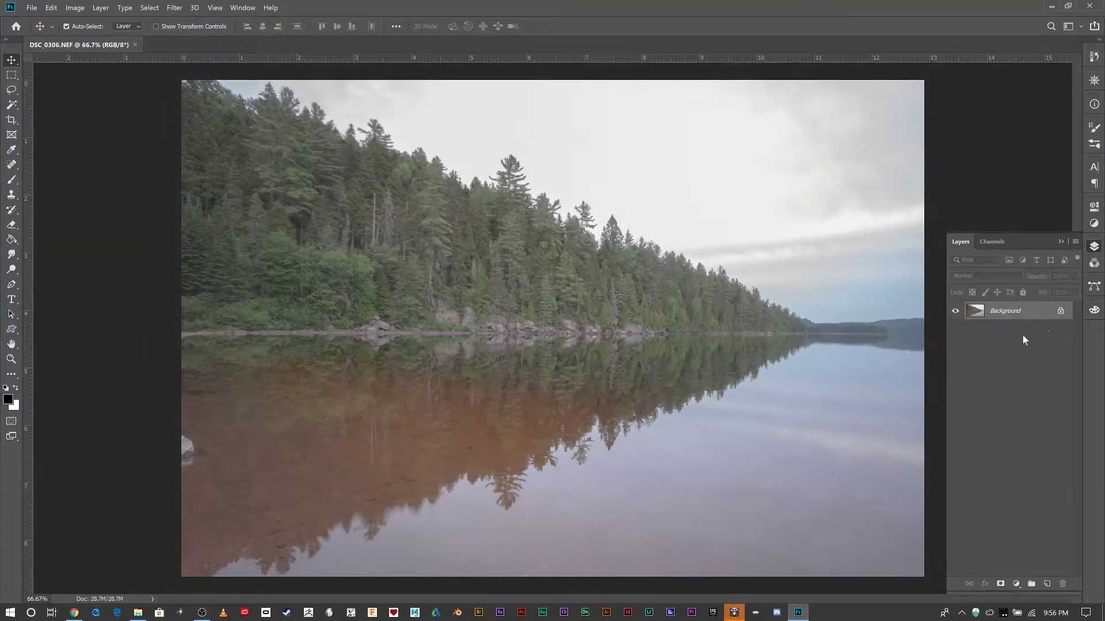
Add a Black & White adjustment layer above the Background and open its settings.
left_click(1016, 584)
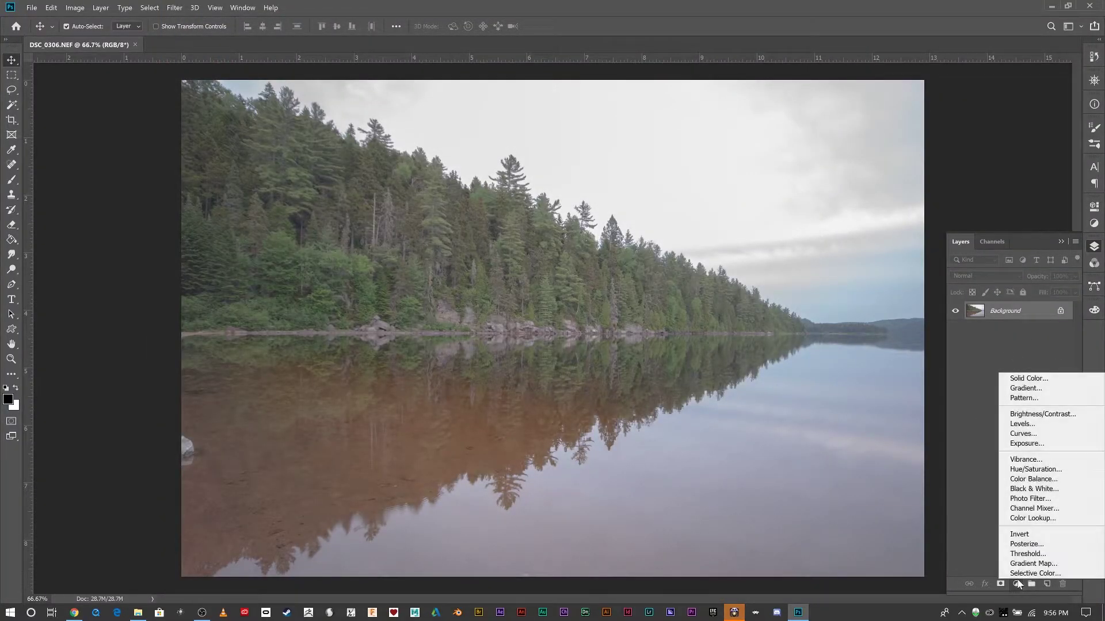
left_click(1033, 488)
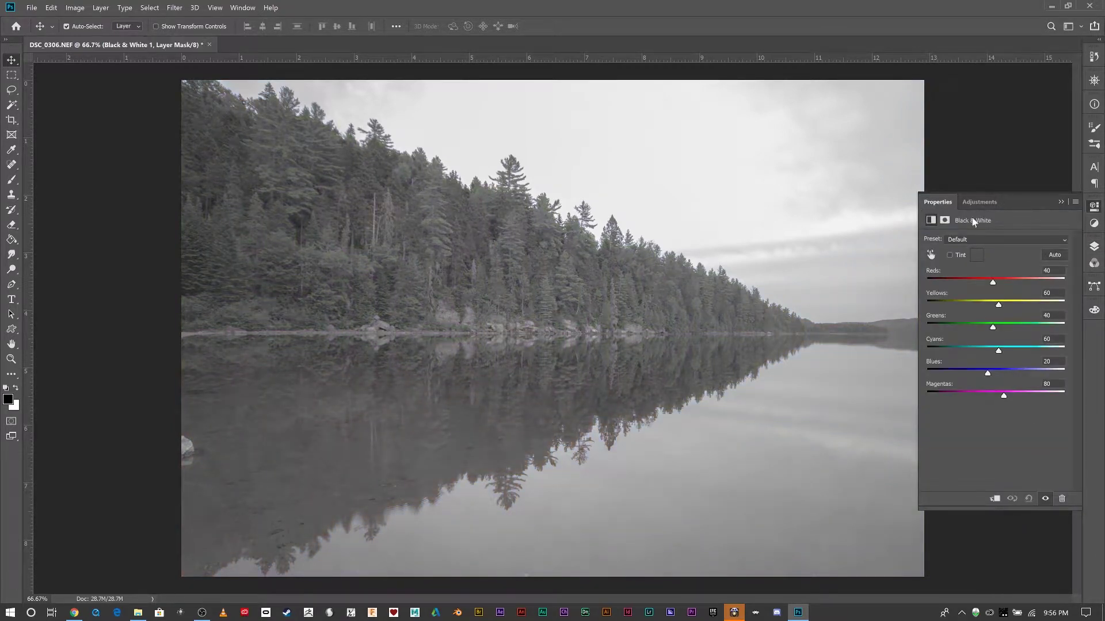
left_click(1093, 244)
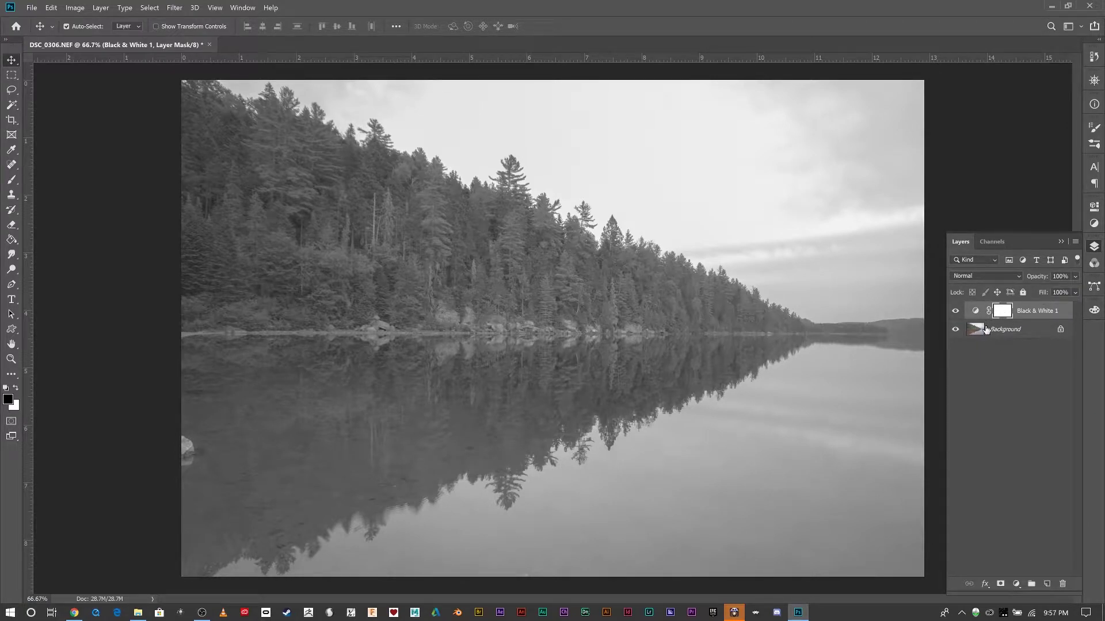
double_click(975, 312)
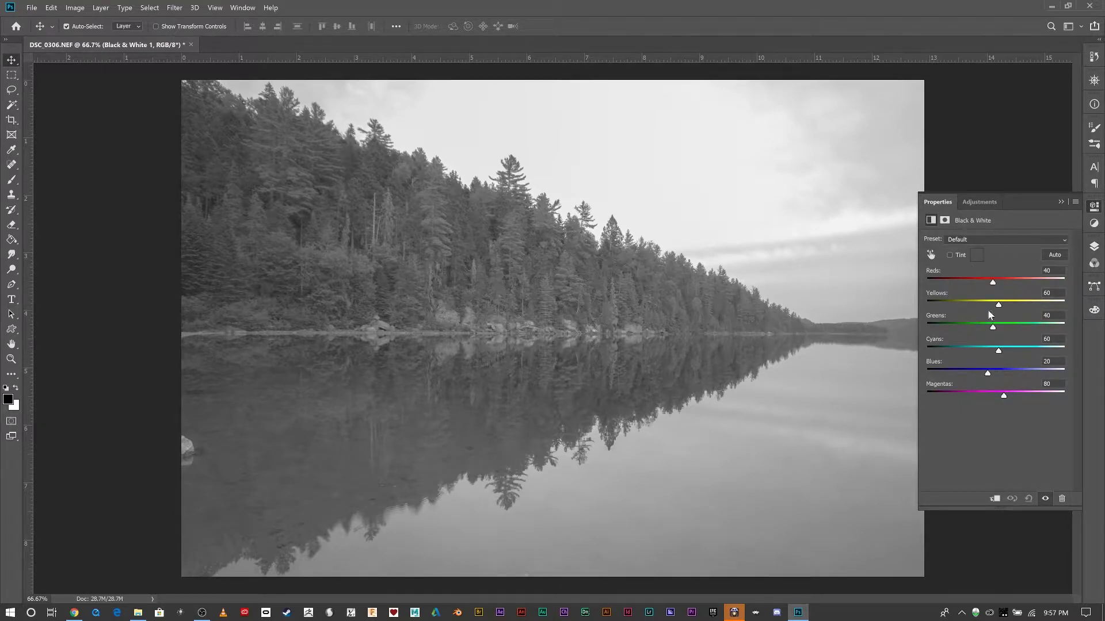
Try a Black & White mix with Reds -125, Yellows 150, Greens 85, Cyans -42, Blues -179 and Magentas 202.
left_click_drag(993, 283, 952, 288)
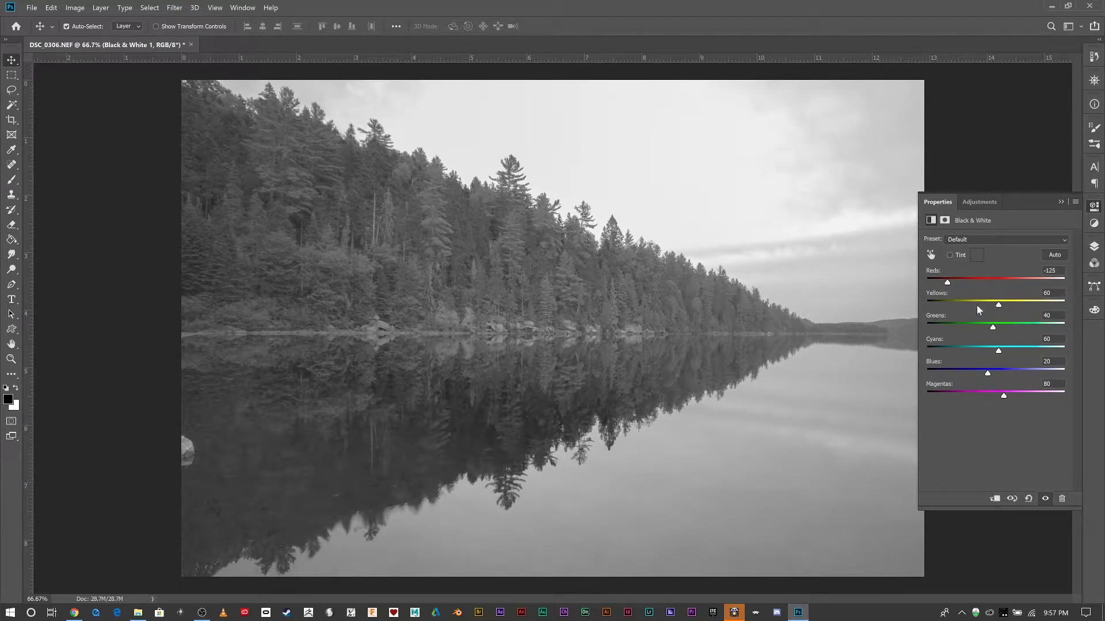
left_click_drag(1023, 302, 1007, 330)
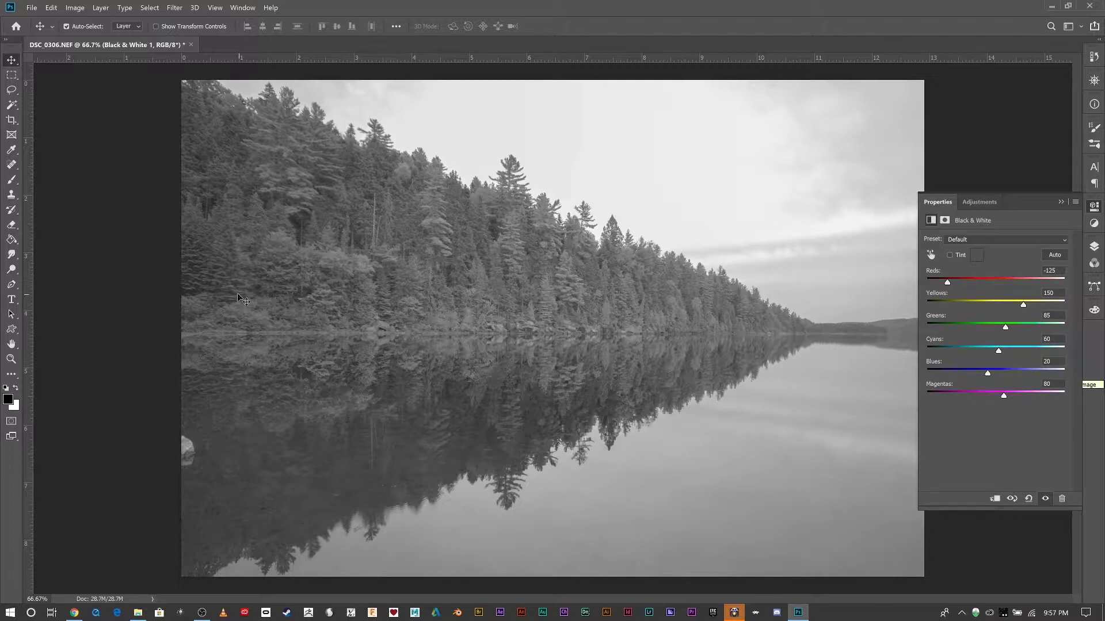
left_click(11, 269)
right_click(11, 269)
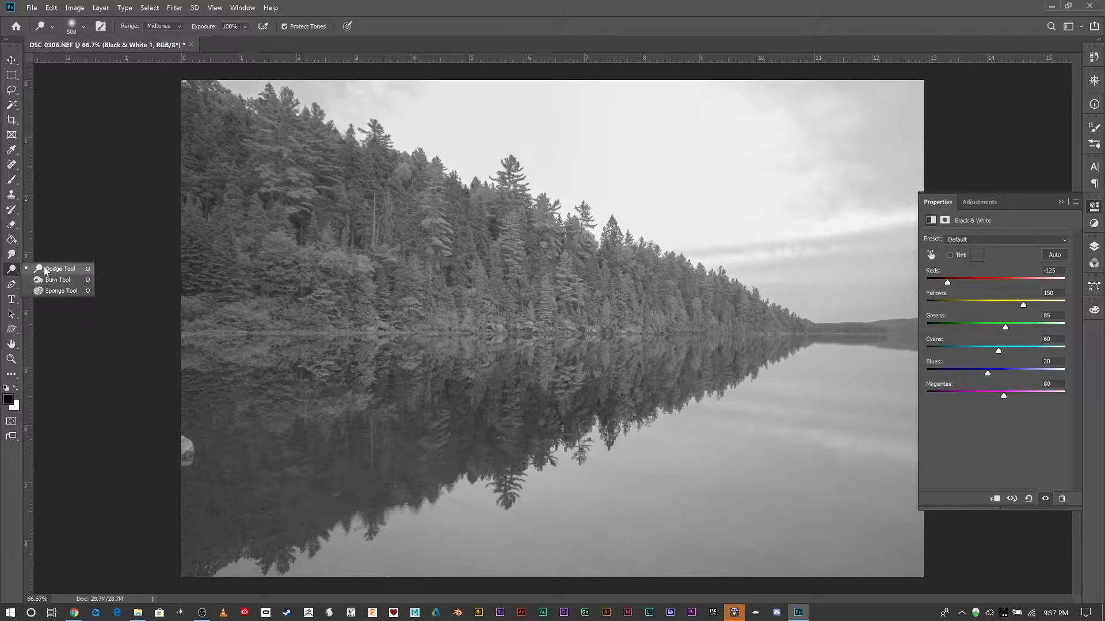
key("Escape")
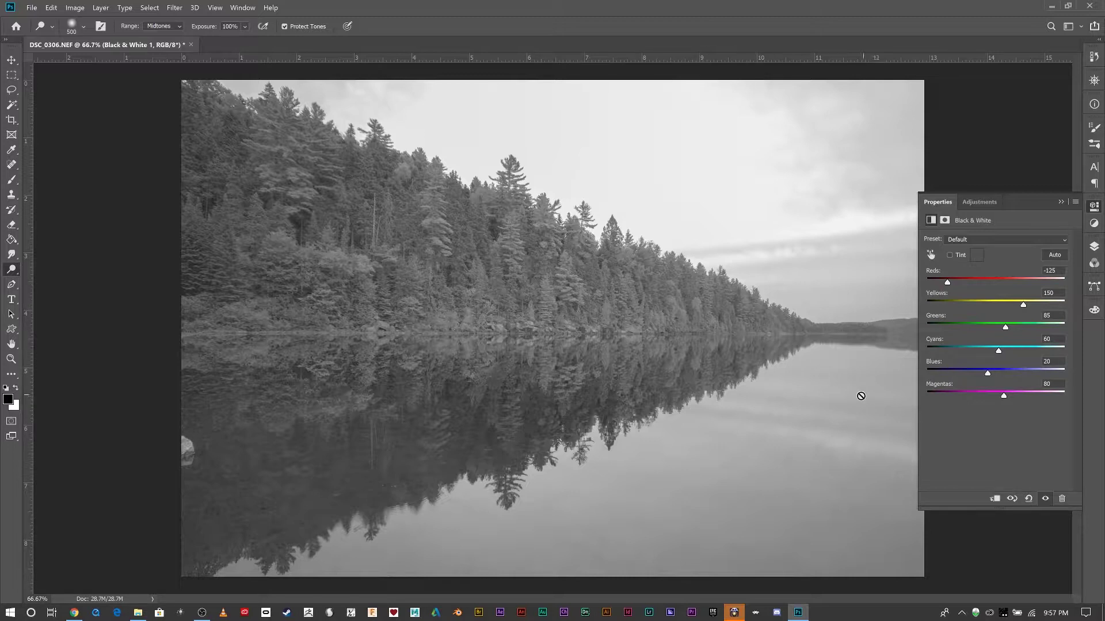
left_click_drag(999, 351, 934, 381)
left_click_drag(1002, 394, 1039, 396)
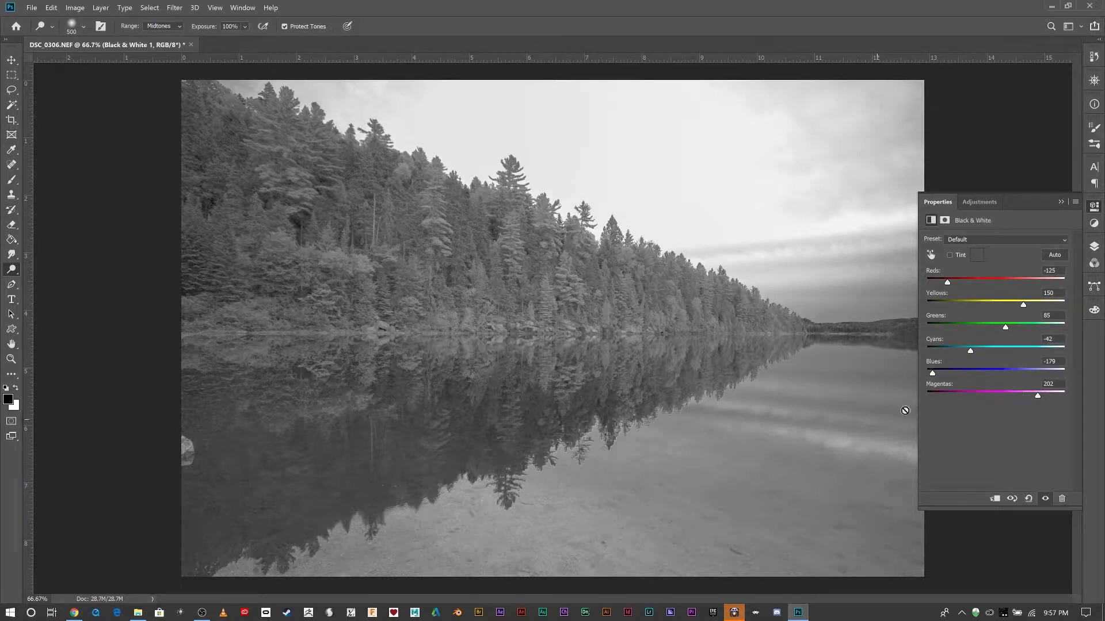
Try the Auto mix with darker Reds and the Maximum Black, Maximum White, Lighter and Default presets on the Black & White adjustment.
left_click(1054, 256)
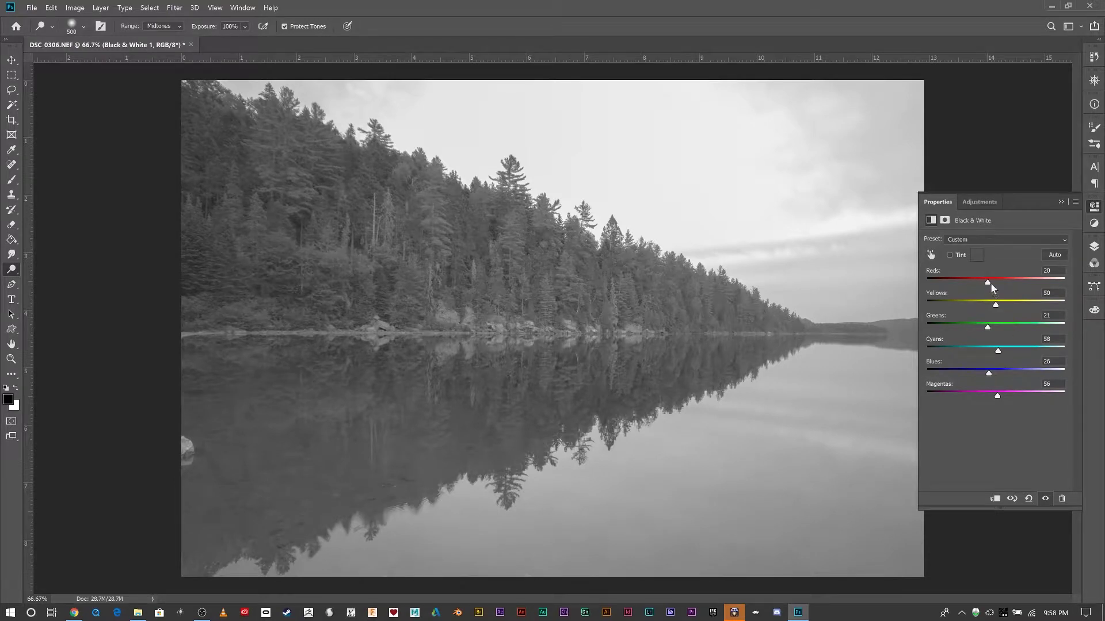
left_click_drag(989, 281, 976, 282)
left_click(986, 241)
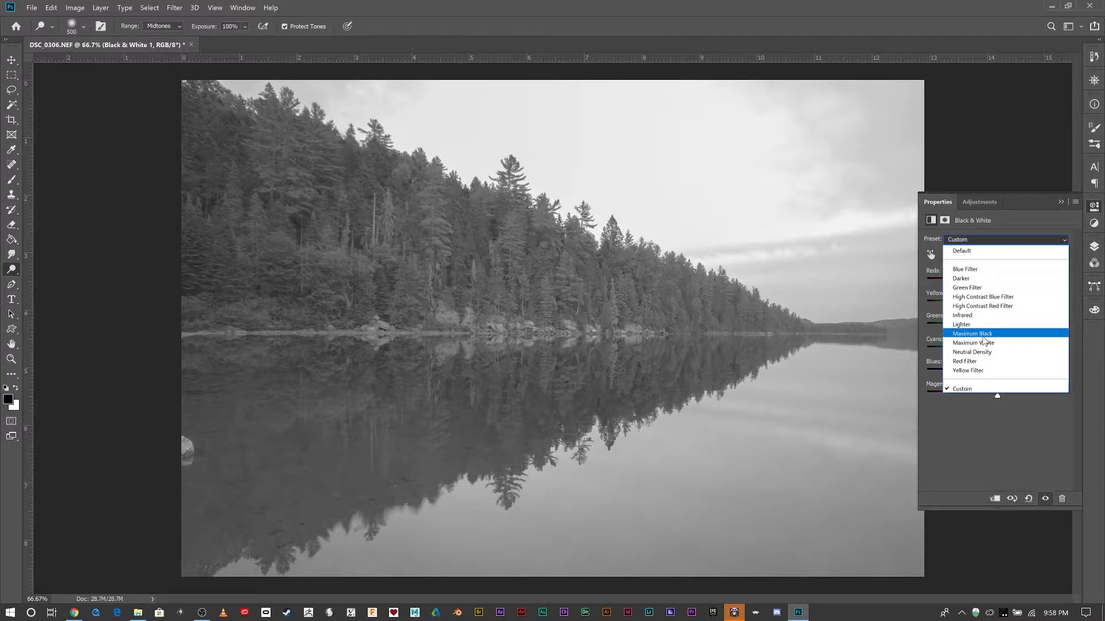
left_click(984, 334)
left_click(985, 240)
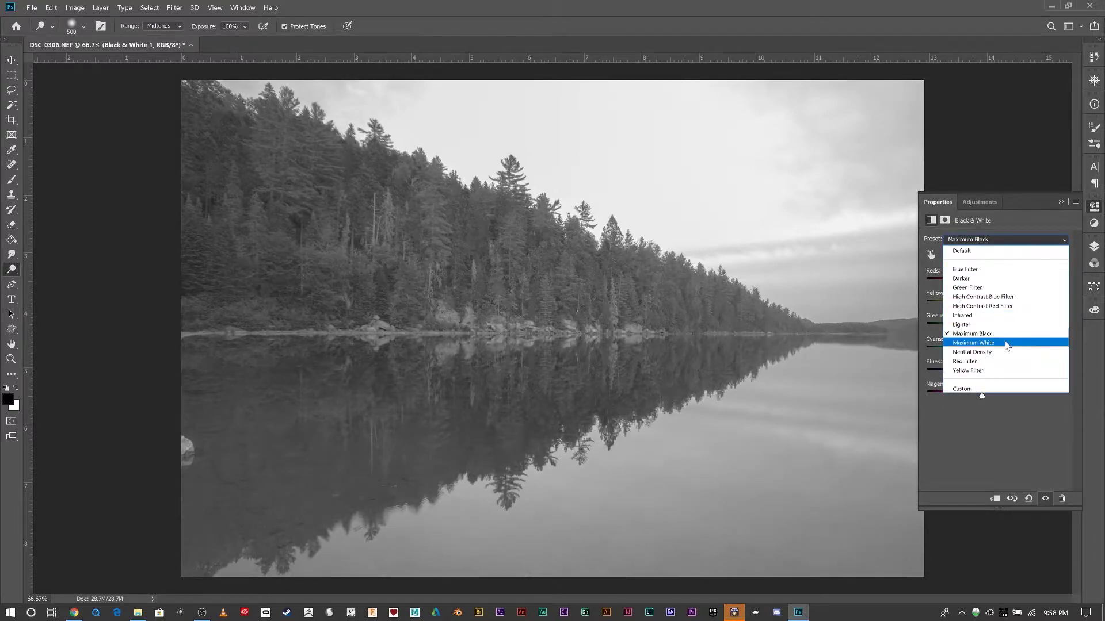
left_click(1005, 343)
left_click(1004, 240)
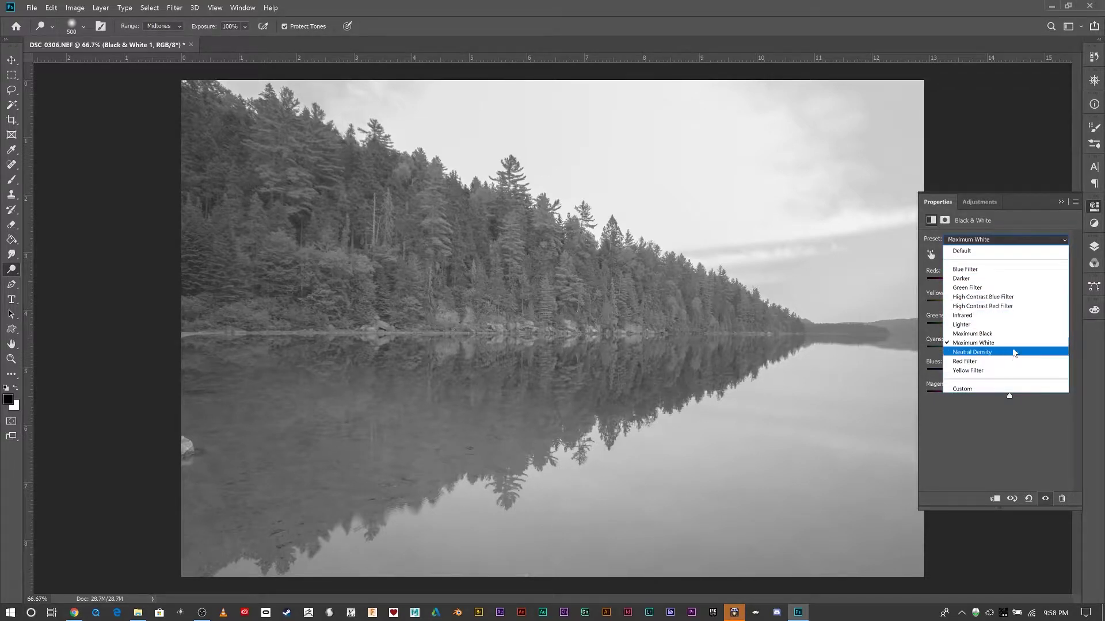
left_click(1006, 325)
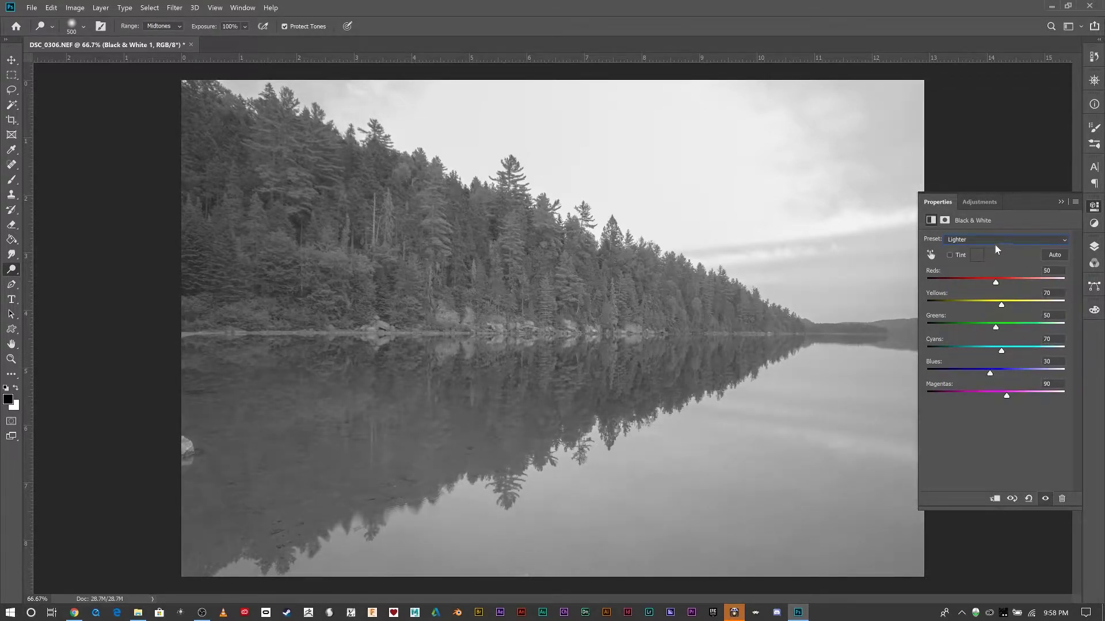
left_click(994, 240)
left_click(999, 253)
Apply the Auto mix to the Black & White adjustment, and set Blues to -129 and Yellows to 15.
left_click(1048, 256)
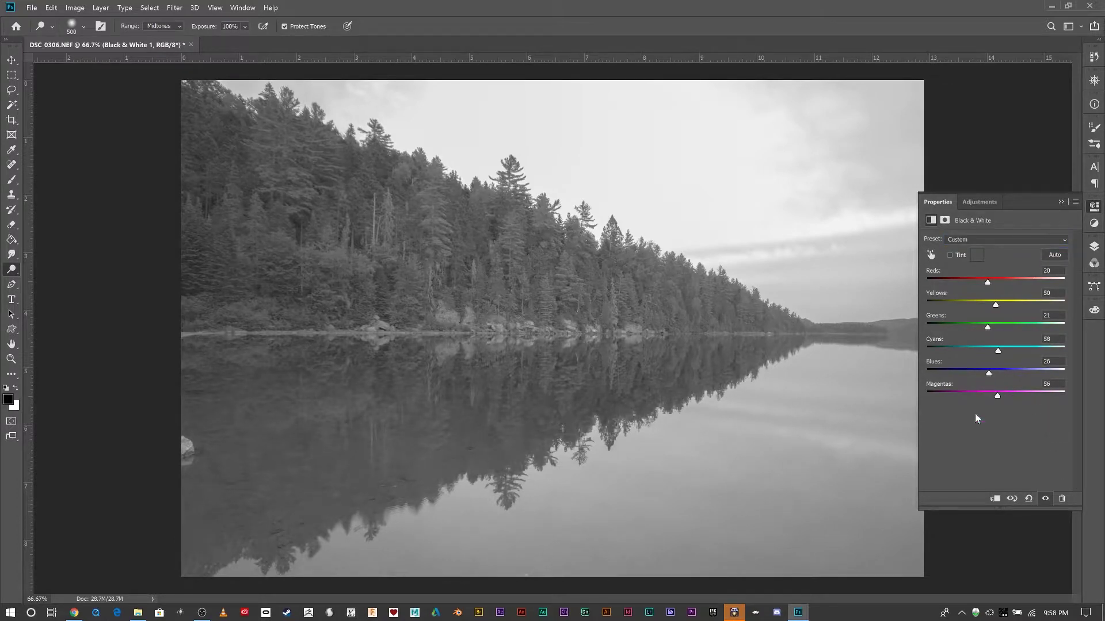
left_click_drag(988, 375, 945, 378)
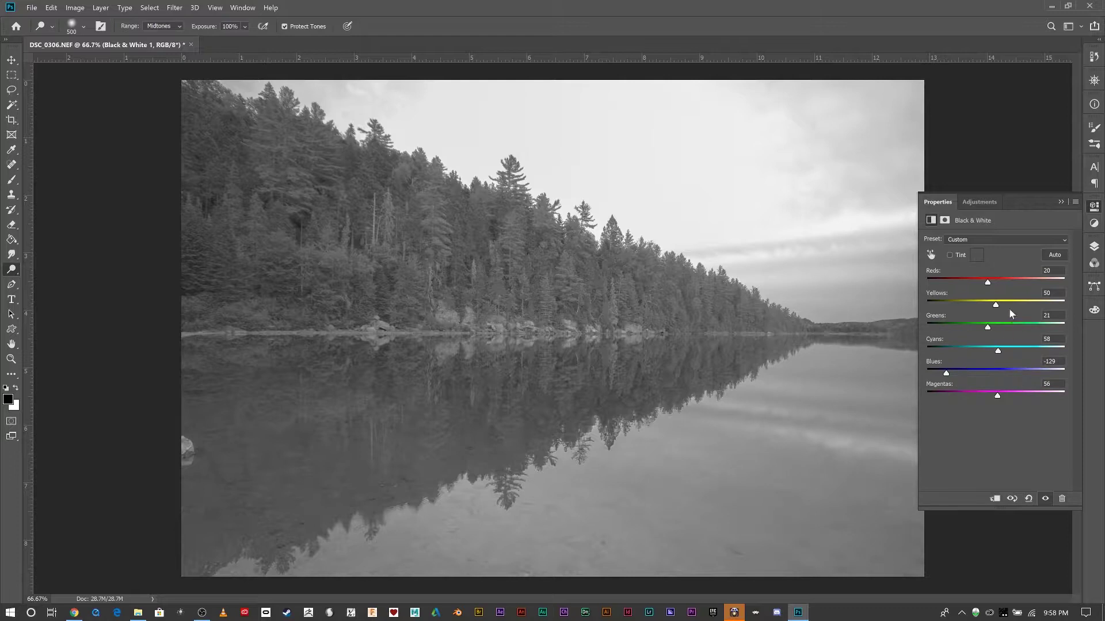
left_click_drag(996, 306, 989, 308)
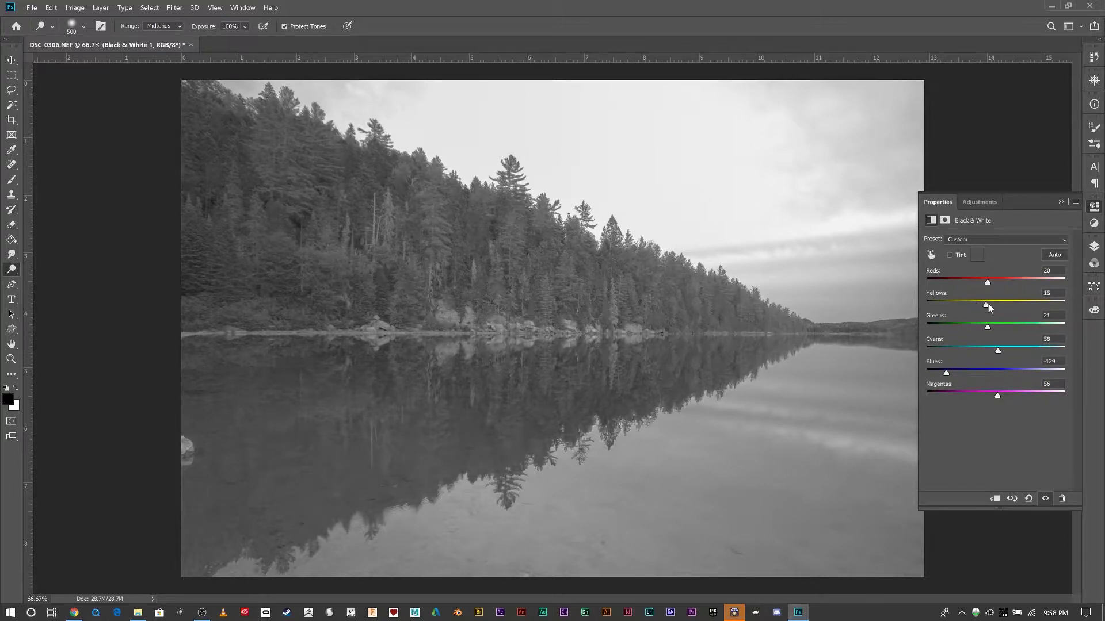
Duplicate the Background layer beneath the Black & White adjustment and hide the original Background.
left_click(1060, 201)
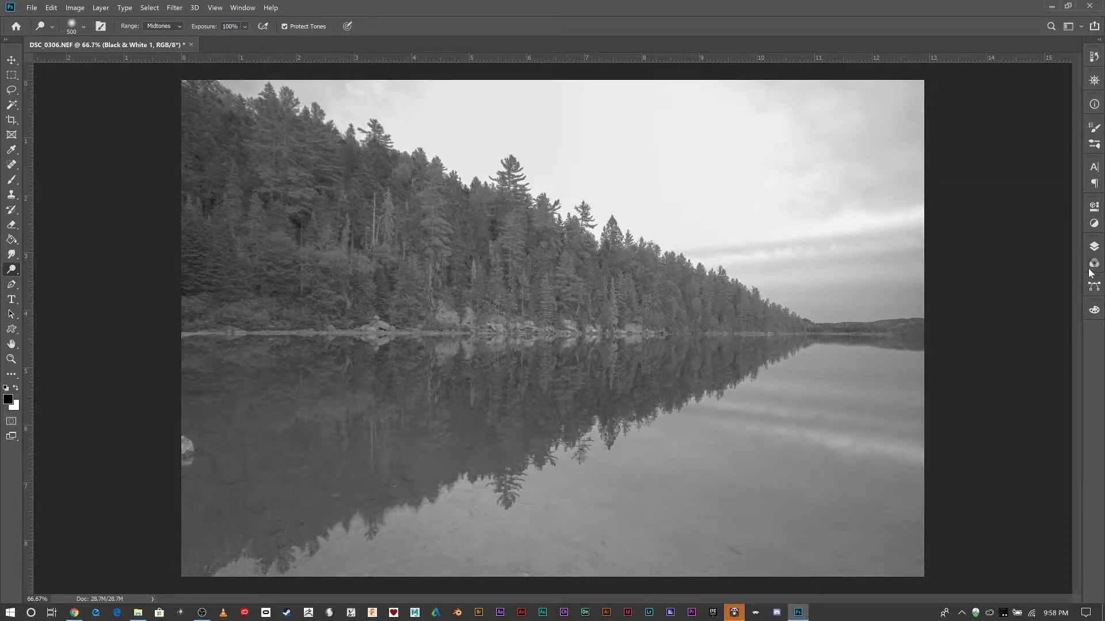
left_click(1094, 246)
left_click(1014, 337)
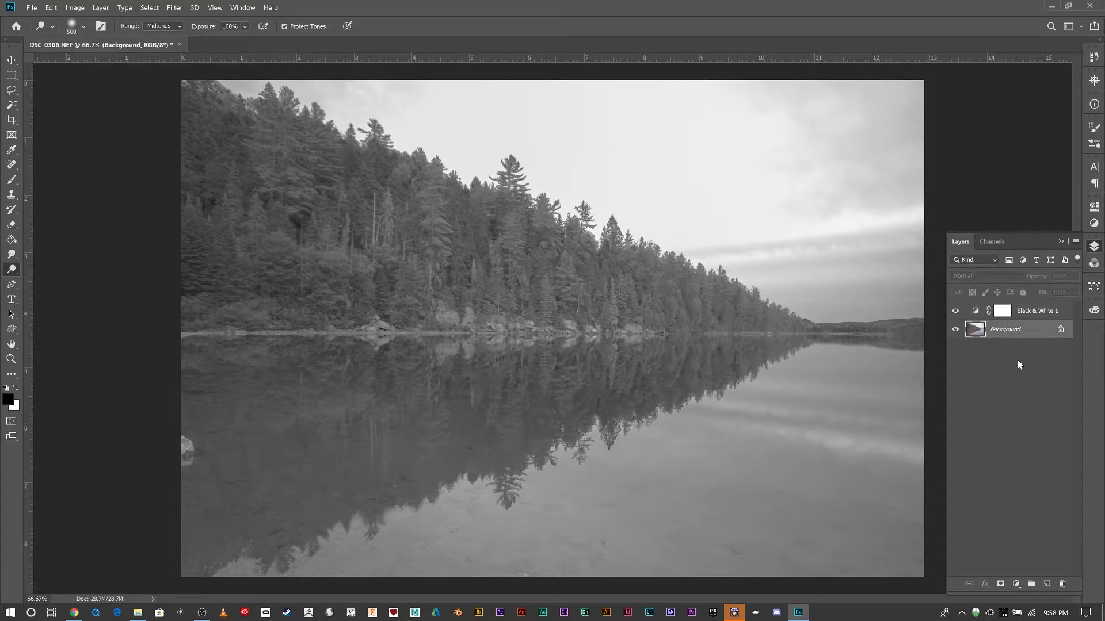
key("ctrl+j")
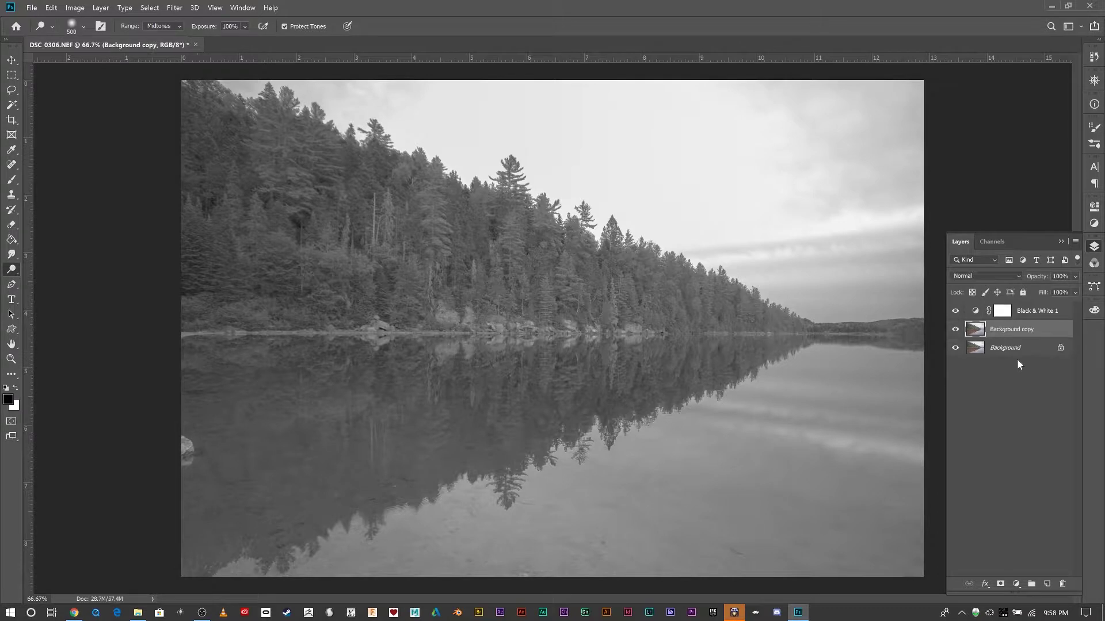
left_click(955, 348)
Burn the shadows of the forest and its reflection with a 700 px Burn brush at 13% exposure.
right_click(11, 270)
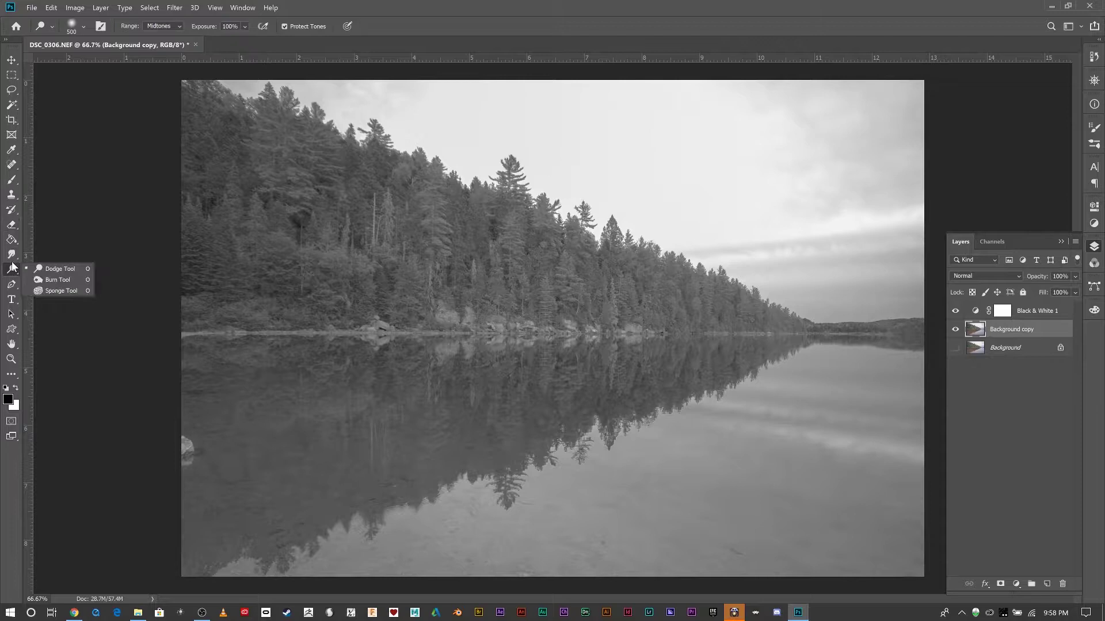
left_click(47, 269)
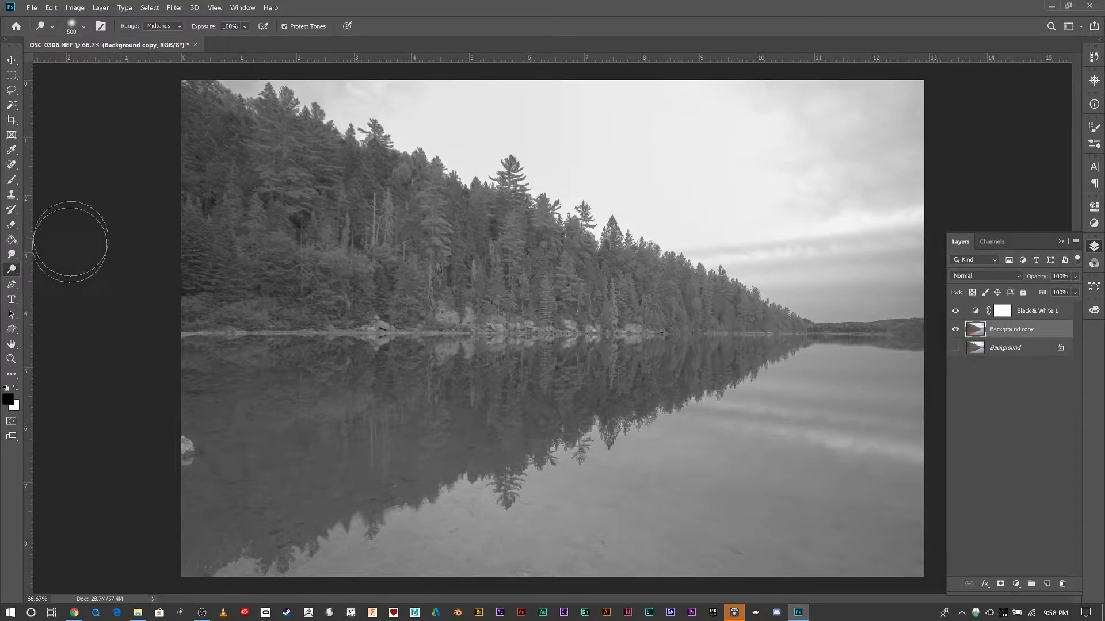
right_click(11, 269)
left_click(46, 269)
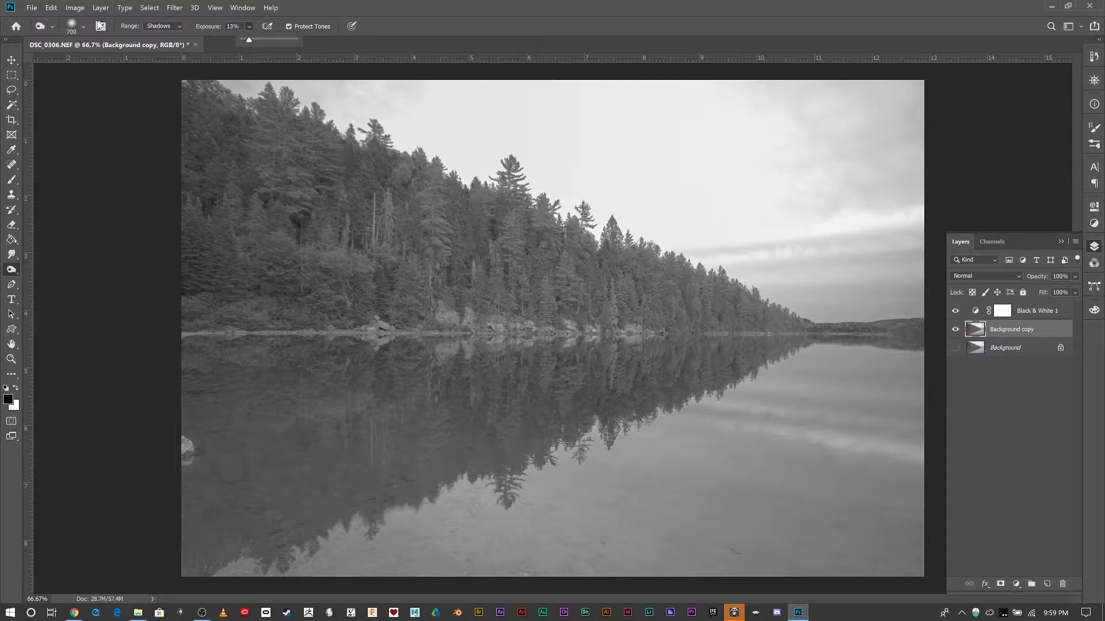
left_click(84, 26)
left_click(401, 266)
mouse_move(401, 266)
left_mouse_down()
mouse_move(248, 223)
mouse_move(238, 242)
mouse_move(725, 307)
mouse_move(424, 245)
mouse_move(210, 161)
mouse_move(265, 189)
mouse_move(298, 185)
mouse_move(229, 163)
mouse_move(222, 296)
mouse_move(387, 299)
mouse_move(459, 253)
mouse_move(553, 285)
mouse_move(691, 304)
mouse_move(723, 354)
mouse_move(475, 301)
mouse_move(454, 222)
mouse_move(437, 266)
mouse_move(430, 247)
mouse_move(464, 311)
mouse_move(640, 370)
mouse_move(702, 359)
mouse_move(225, 459)
mouse_move(218, 478)
mouse_move(448, 444)
mouse_move(198, 518)
mouse_move(187, 495)
mouse_move(200, 414)
mouse_move(298, 392)
mouse_move(365, 414)
mouse_move(222, 491)
mouse_move(220, 538)
mouse_move(307, 514)
mouse_move(394, 471)
mouse_move(326, 414)
mouse_move(213, 387)
mouse_move(173, 420)
left_mouse_up()
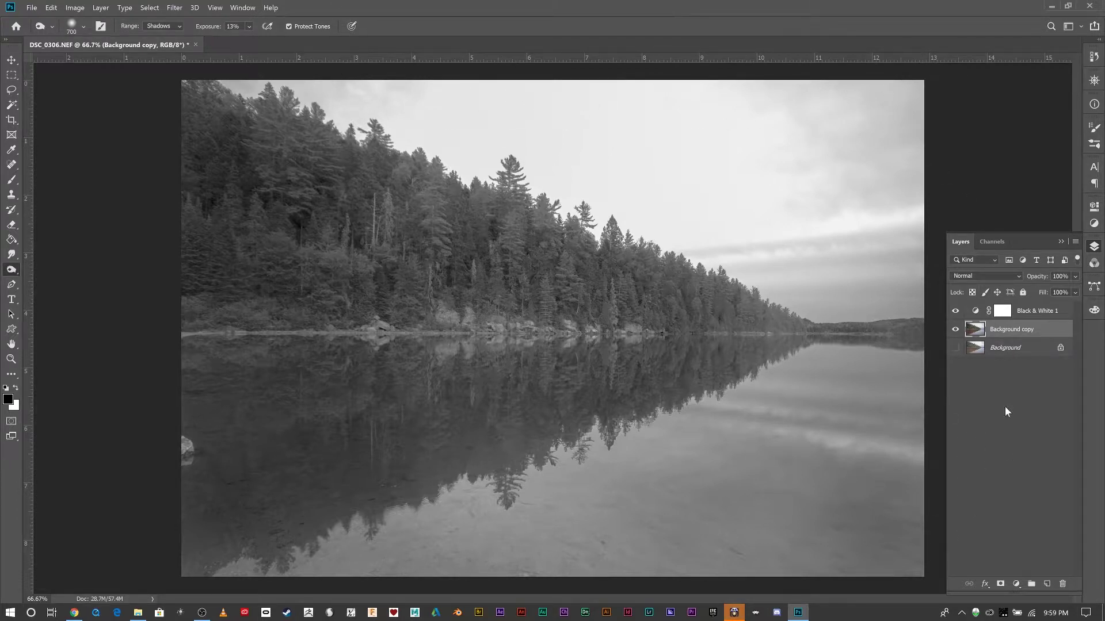
Burn the midtones of the forest and its reflection at 13% exposure, reducing the brush to 250 px.
left_click(164, 27)
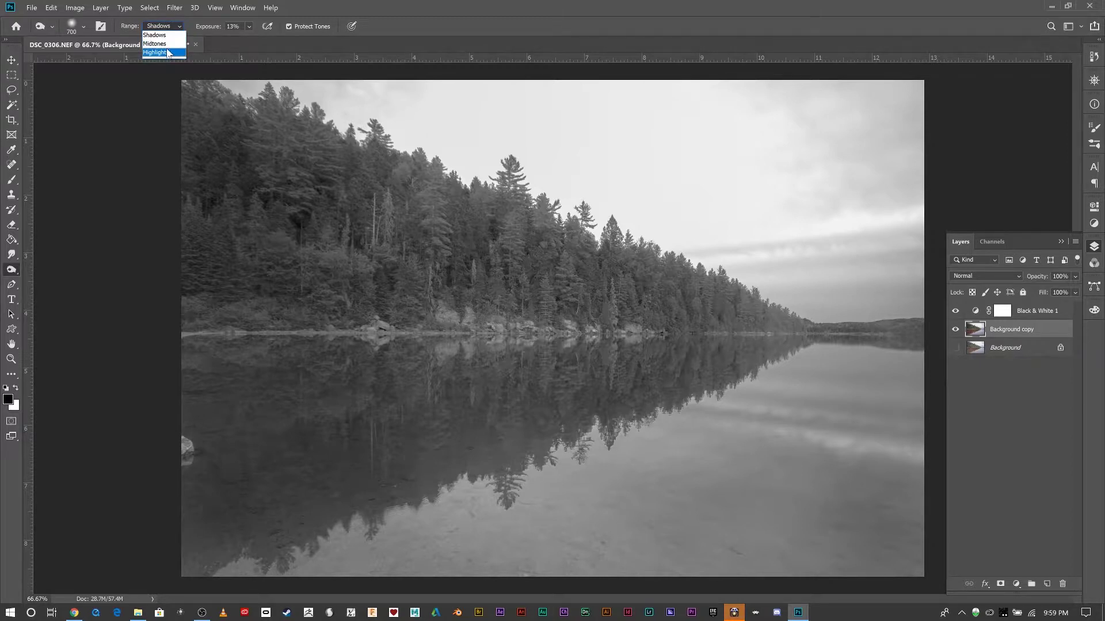
key("Up")
key("Return")
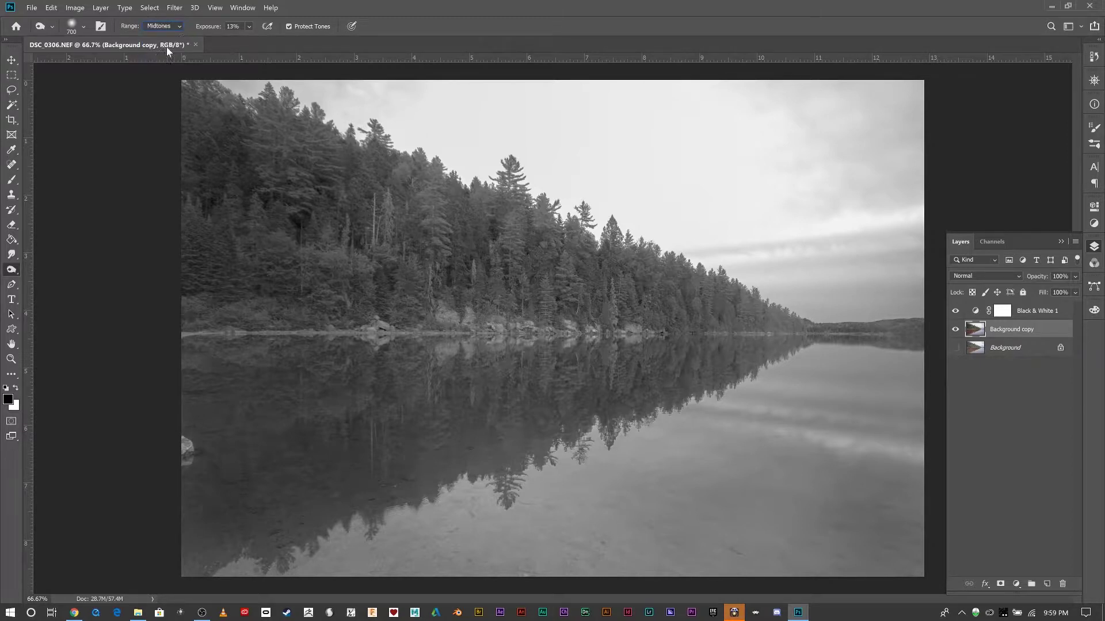
mouse_move(410, 226)
left_mouse_down()
mouse_move(432, 252)
mouse_move(501, 246)
mouse_move(591, 286)
left_mouse_up()
key("bracketleft")
key("bracketleft")
key("bracketleft")
key("bracketleft")
key("bracketleft")
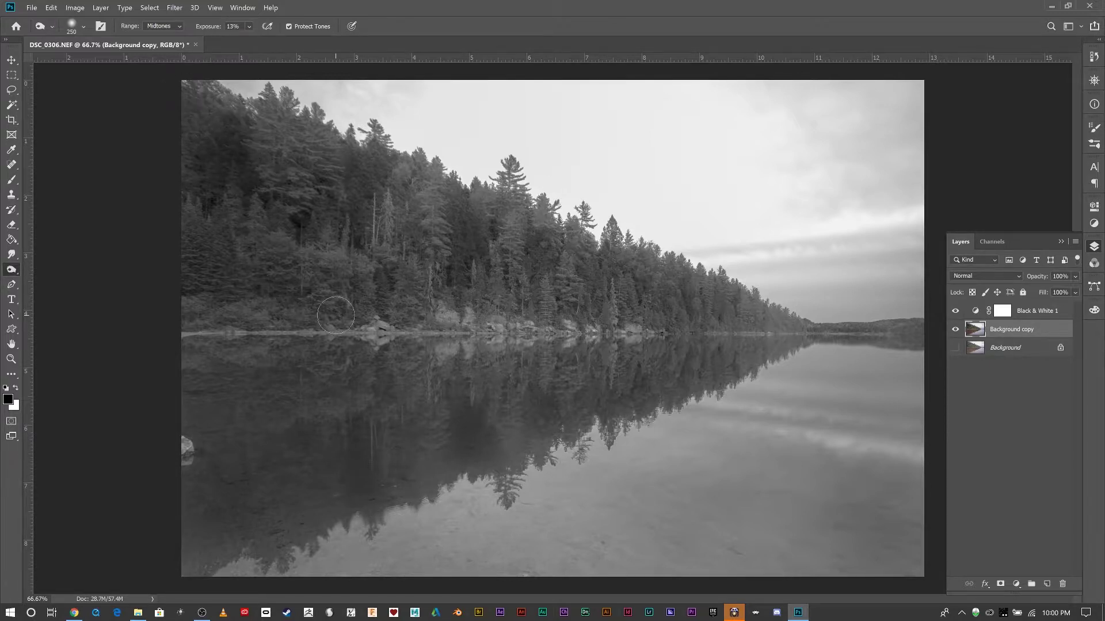
Try burning the highlights of the bright sky at 13% exposure with the 250 px brush, and undo the stroke.
right_click(13, 275)
left_click(48, 271)
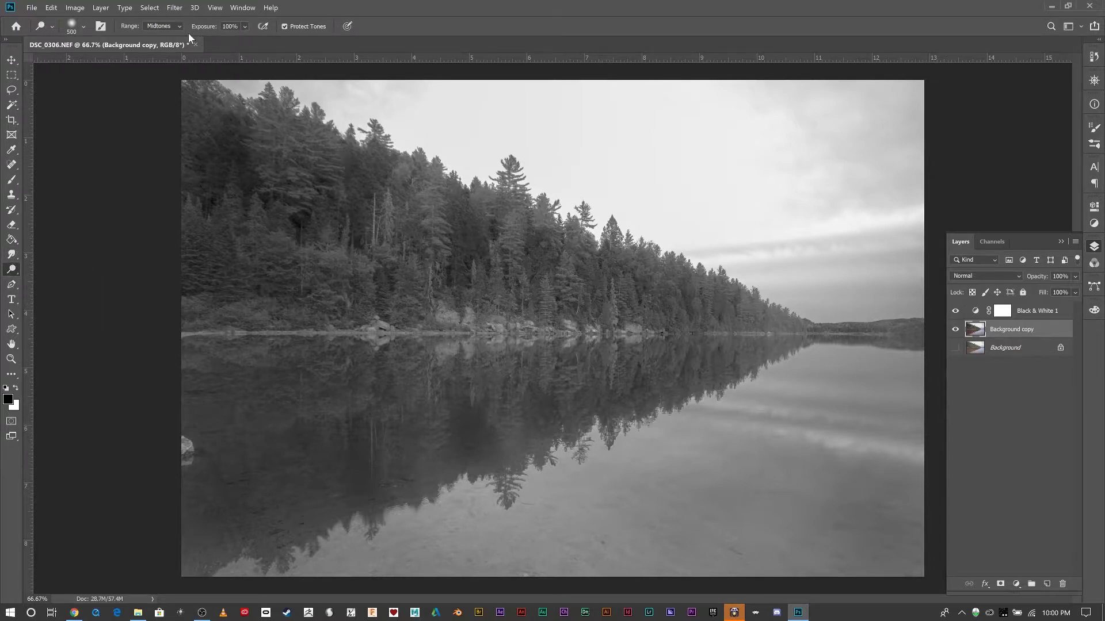
left_click(15, 269)
right_click(16, 267)
left_click(47, 279)
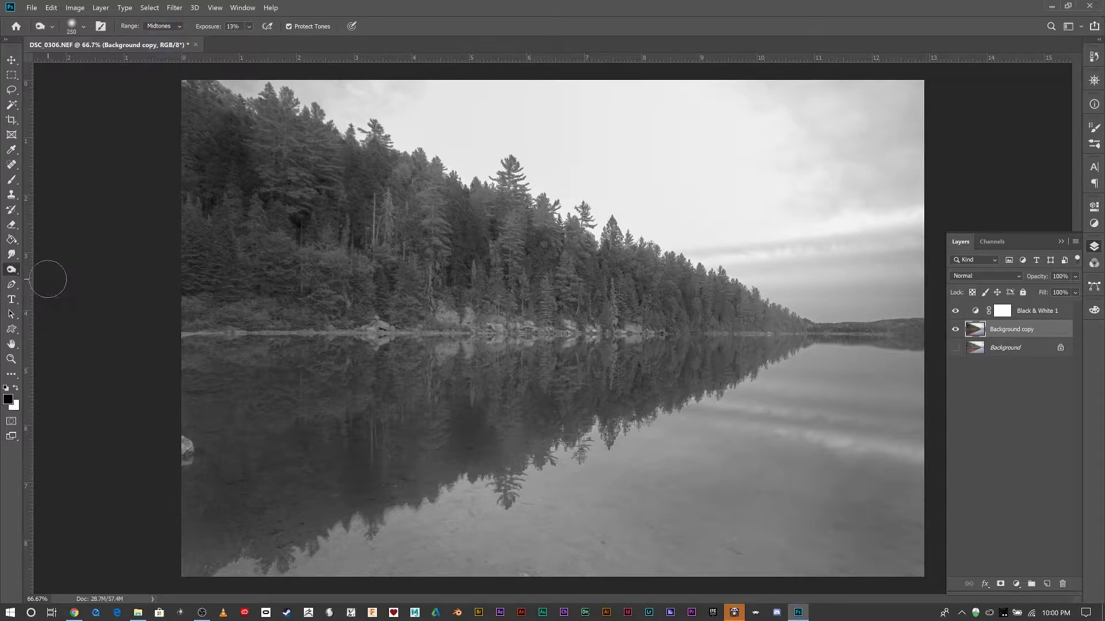
left_click(160, 27)
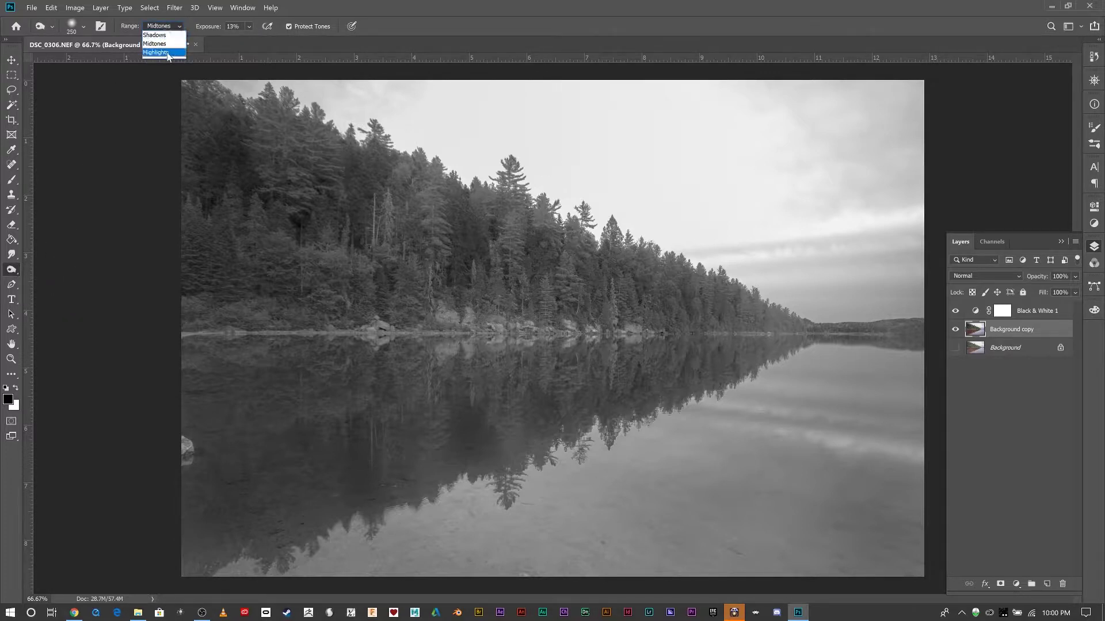
left_click(165, 35)
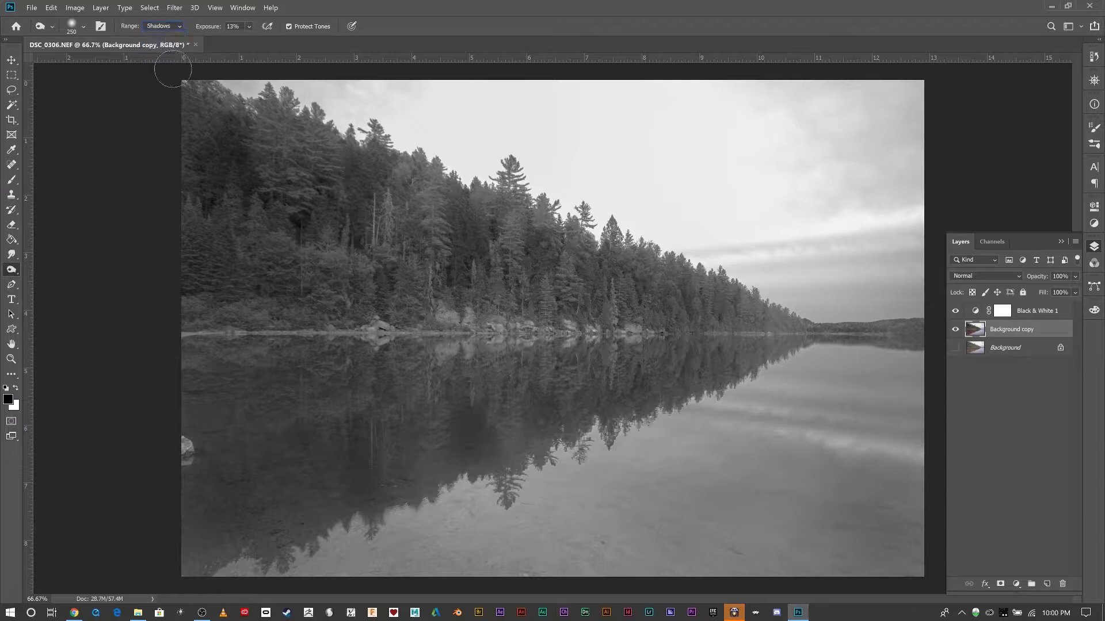
left_click(174, 29)
mouse_move(838, 144)
left_mouse_down()
mouse_move(804, 171)
mouse_move(699, 105)
mouse_move(642, 153)
mouse_move(681, 168)
mouse_move(631, 132)
mouse_move(585, 142)
mouse_move(603, 128)
mouse_move(566, 123)
left_mouse_up()
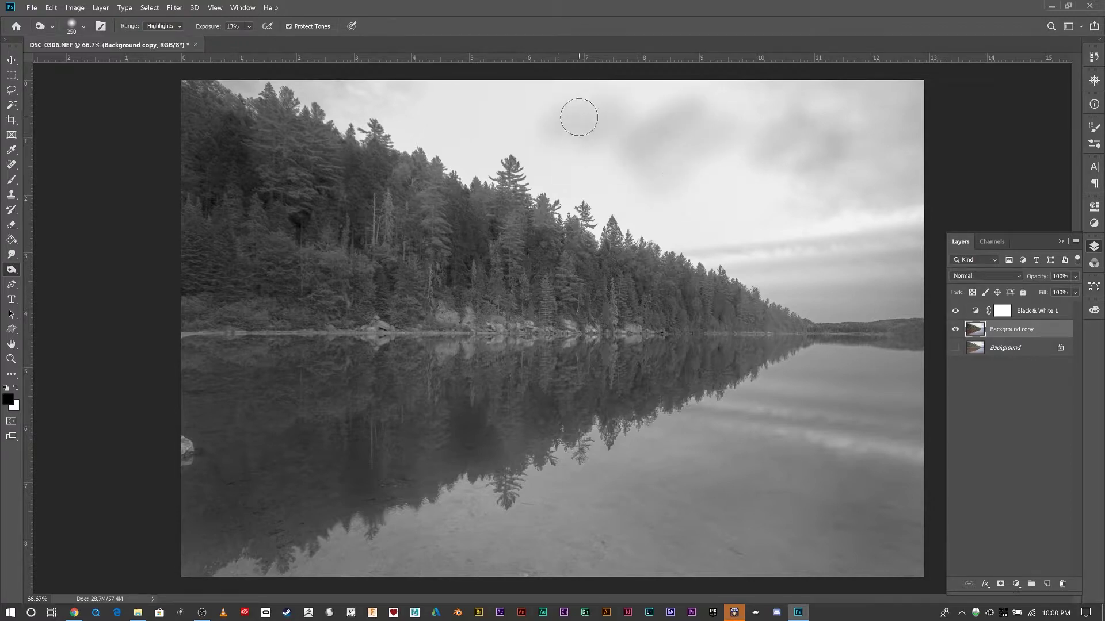
key("ctrl+z")
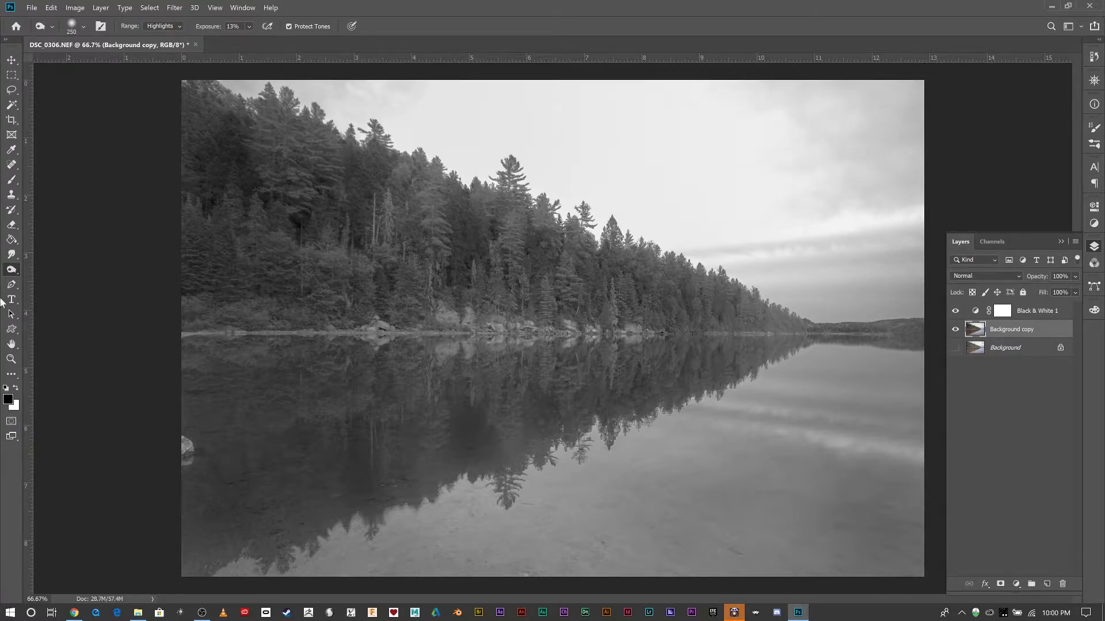
Try dodging the forest's shadows with a 500 px brush at 100% exposure, and undo the stroke.
right_click(16, 269)
left_click(64, 265)
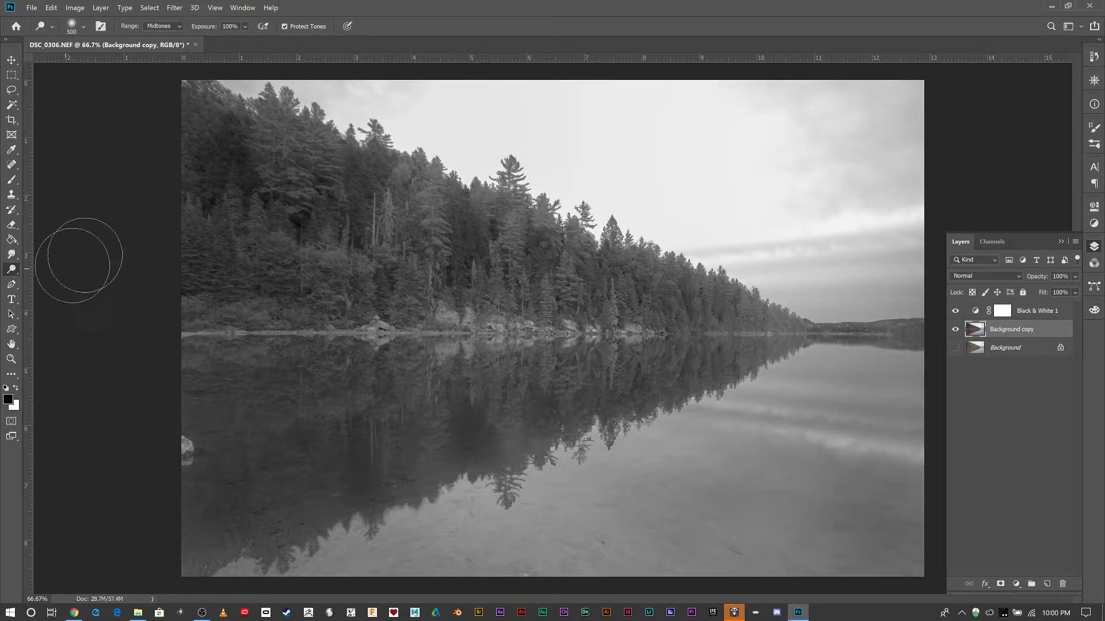
left_click(180, 26)
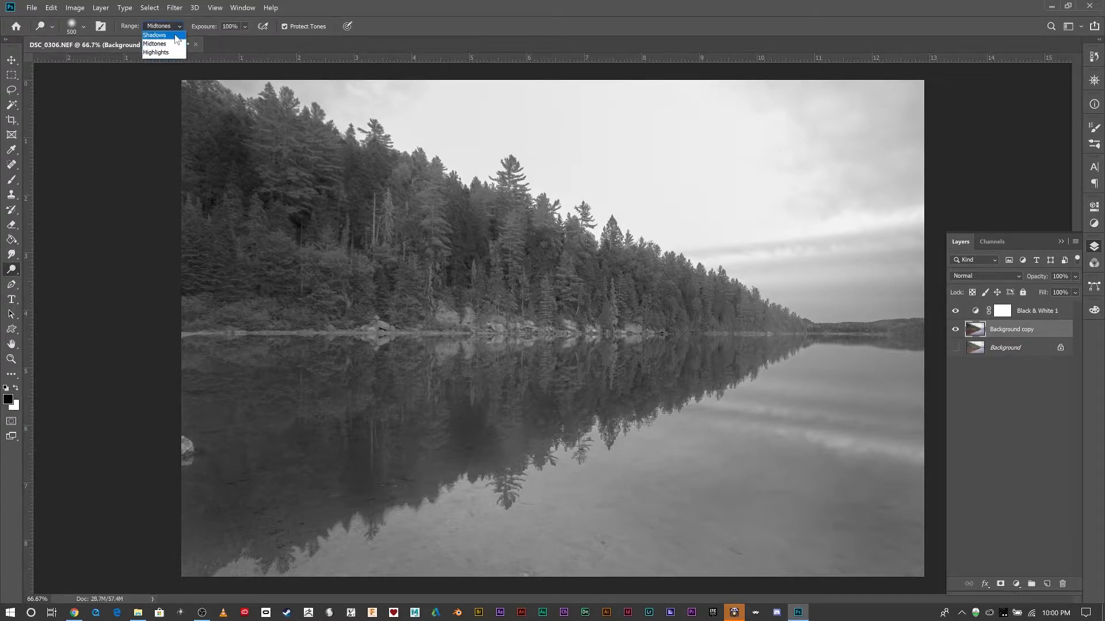
left_click(176, 35)
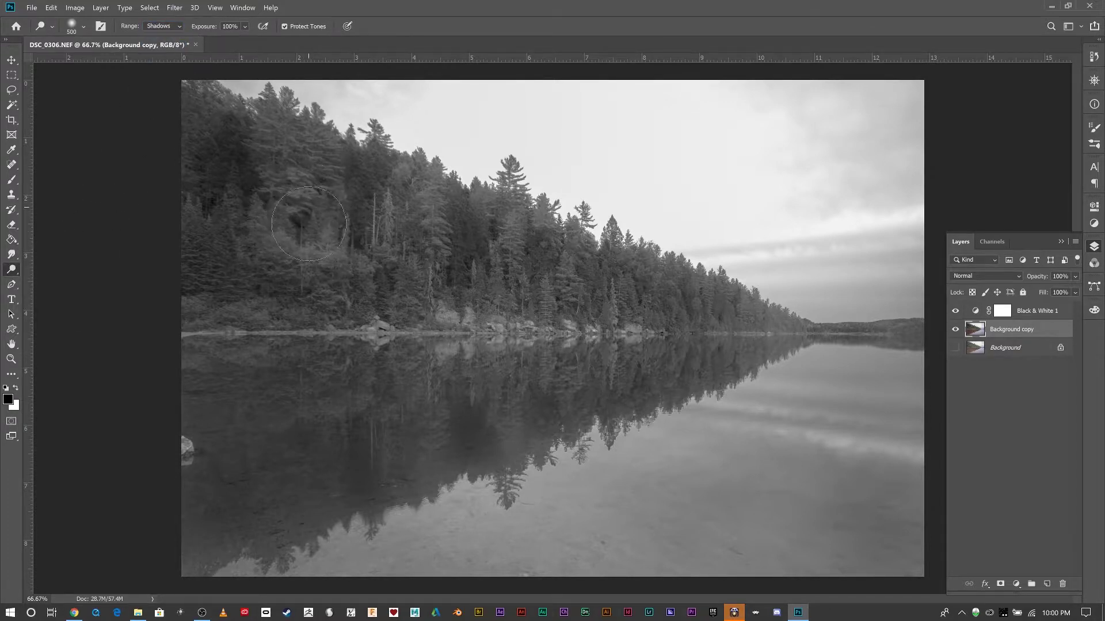
mouse_move(309, 224)
left_mouse_down()
mouse_move(353, 236)
mouse_move(327, 230)
mouse_move(316, 205)
mouse_move(309, 230)
left_mouse_up()
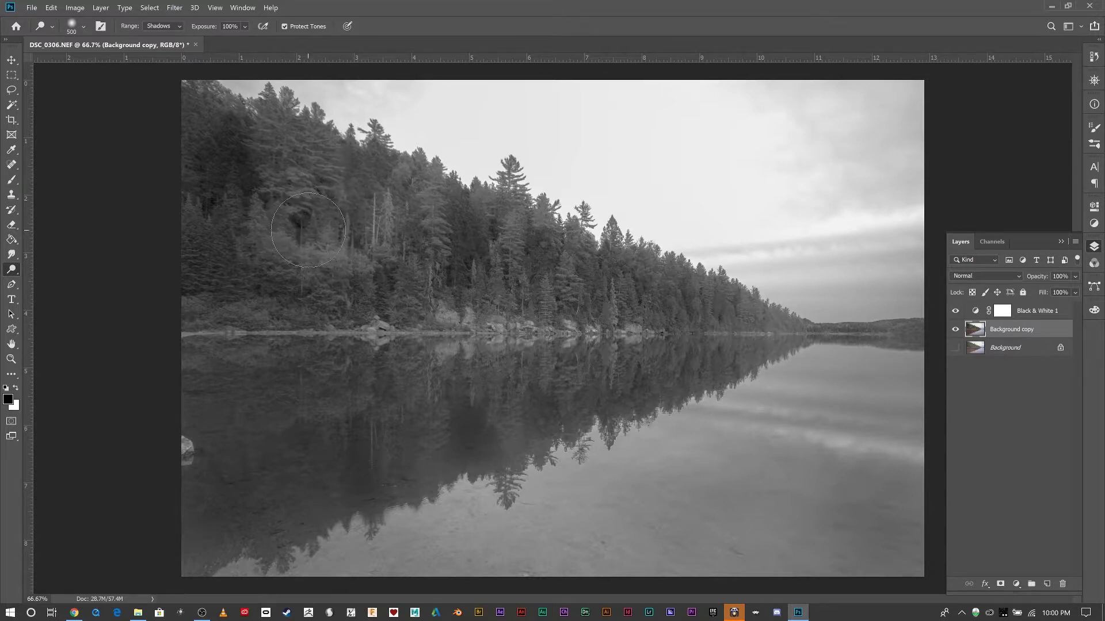
key("ctrl+z")
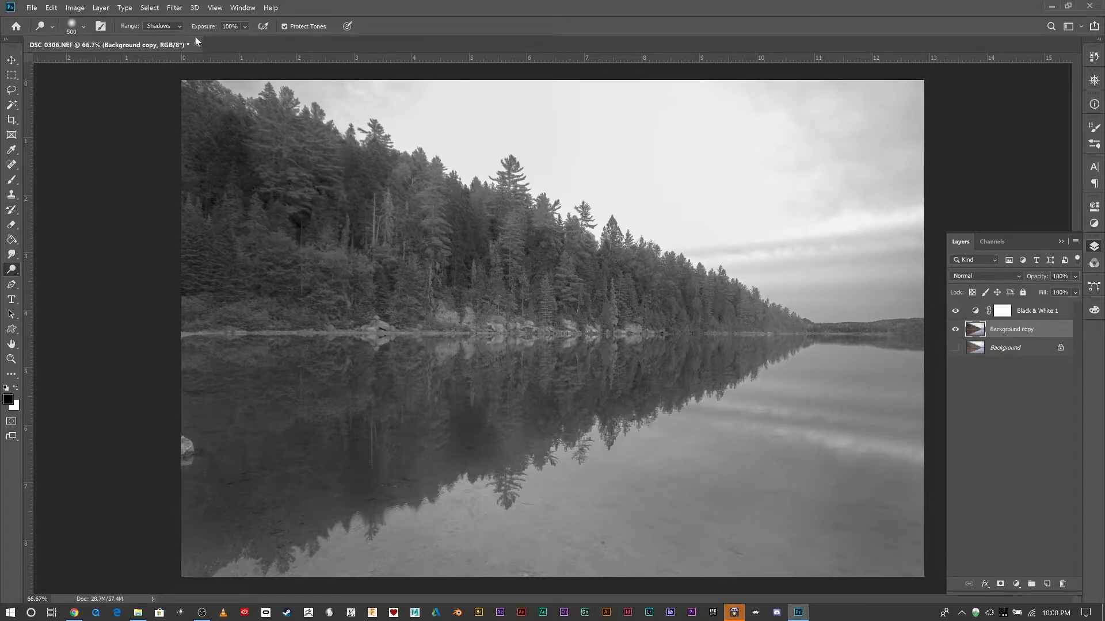
Dodge the highlights of the shoreline rocks, the reflection and the trees at 9% exposure, reducing the brush to 150 px.
left_click(171, 27)
left_click_drag(245, 27, 228, 41)
mouse_move(389, 225)
left_mouse_down()
mouse_move(375, 217)
mouse_move(389, 229)
left_mouse_up()
key("ctrl+z")
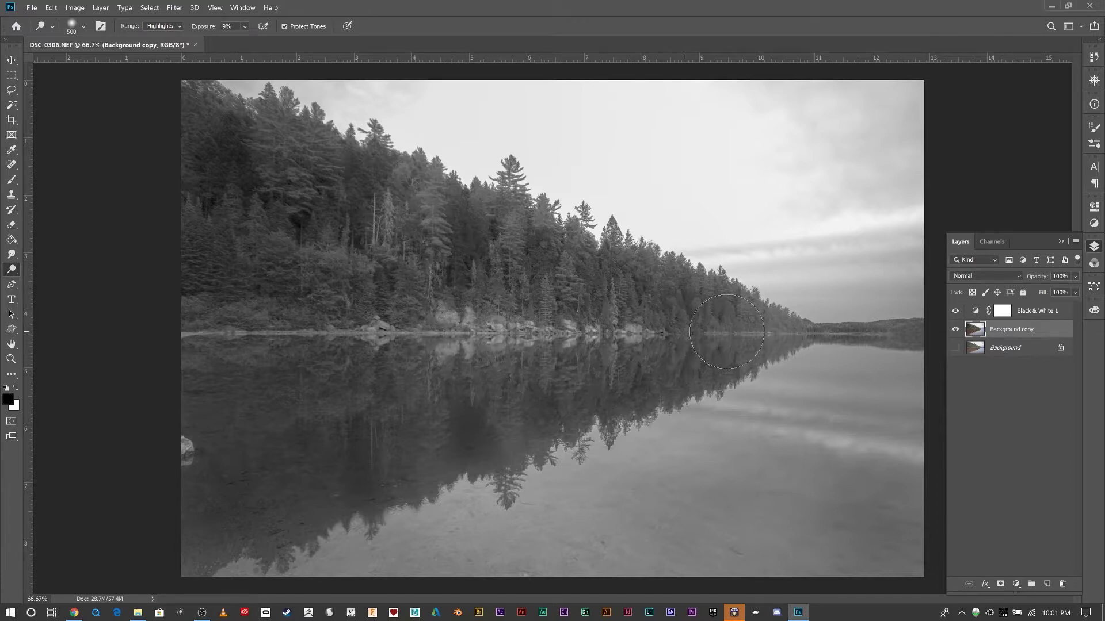
key("bracketleft")
key("bracketleft")
key("bracketleft")
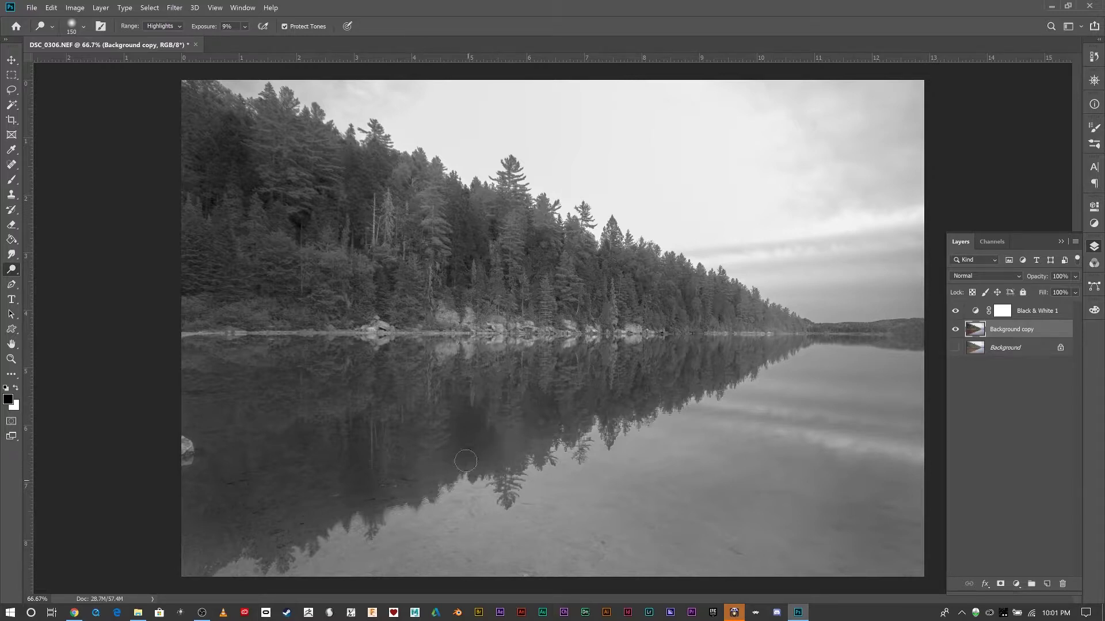
left_click_drag(375, 431, 370, 413)
left_click_drag(293, 142, 315, 155)
Burn the midtones across the sky from the treetops to the horizon clouds with a 250 px brush at 13% exposure.
right_click(9, 273)
left_click(52, 278)
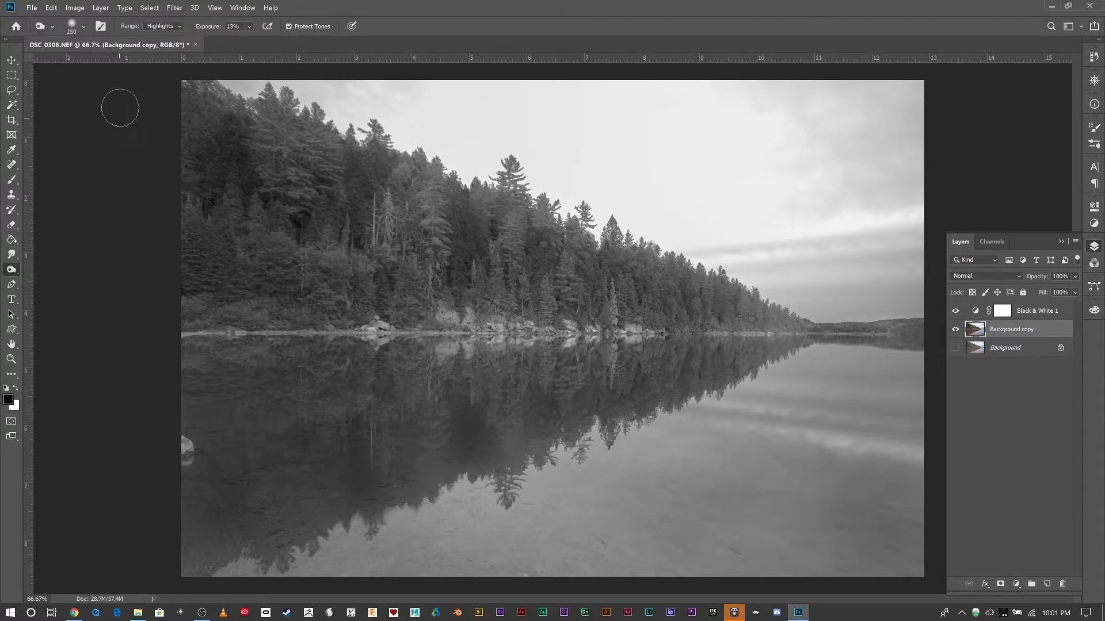
left_click(176, 25)
mouse_move(423, 122)
left_mouse_down()
mouse_move(470, 135)
mouse_move(888, 101)
mouse_move(918, 135)
mouse_move(888, 171)
mouse_move(797, 222)
mouse_move(789, 253)
mouse_move(824, 259)
mouse_move(841, 279)
mouse_move(826, 305)
mouse_move(749, 254)
mouse_move(898, 288)
mouse_move(898, 301)
mouse_move(778, 284)
mouse_move(736, 258)
mouse_move(889, 220)
mouse_move(764, 242)
mouse_move(661, 241)
mouse_move(784, 276)
left_mouse_up()
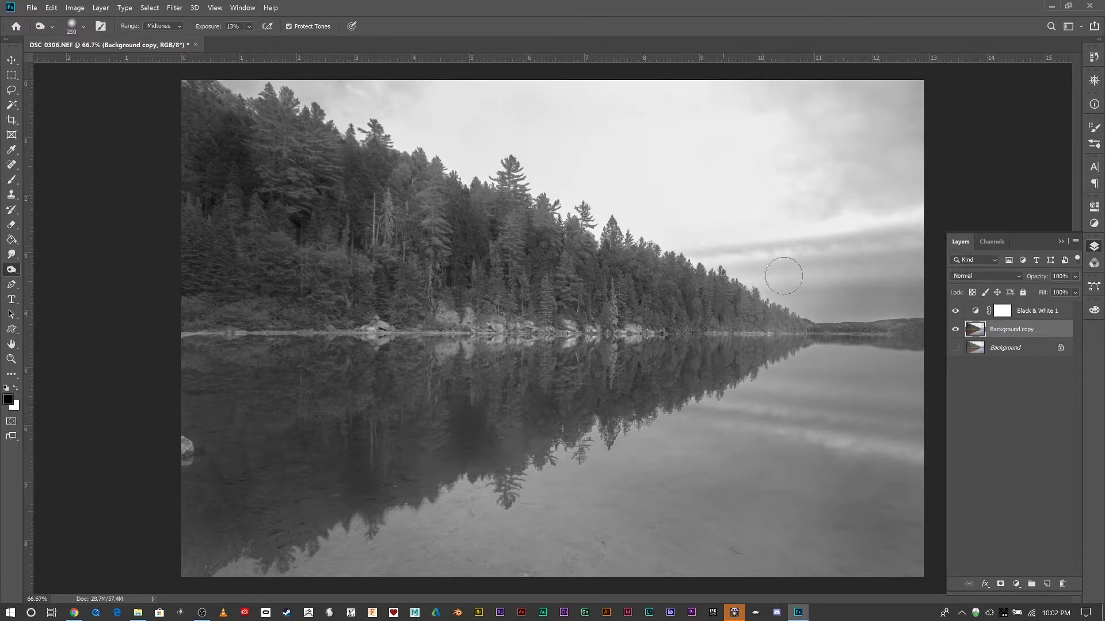
mouse_move(724, 217)
left_mouse_down()
mouse_move(896, 185)
mouse_move(930, 117)
mouse_move(890, 100)
mouse_move(796, 89)
mouse_move(441, 80)
mouse_move(472, 85)
mouse_move(428, 96)
left_mouse_up()
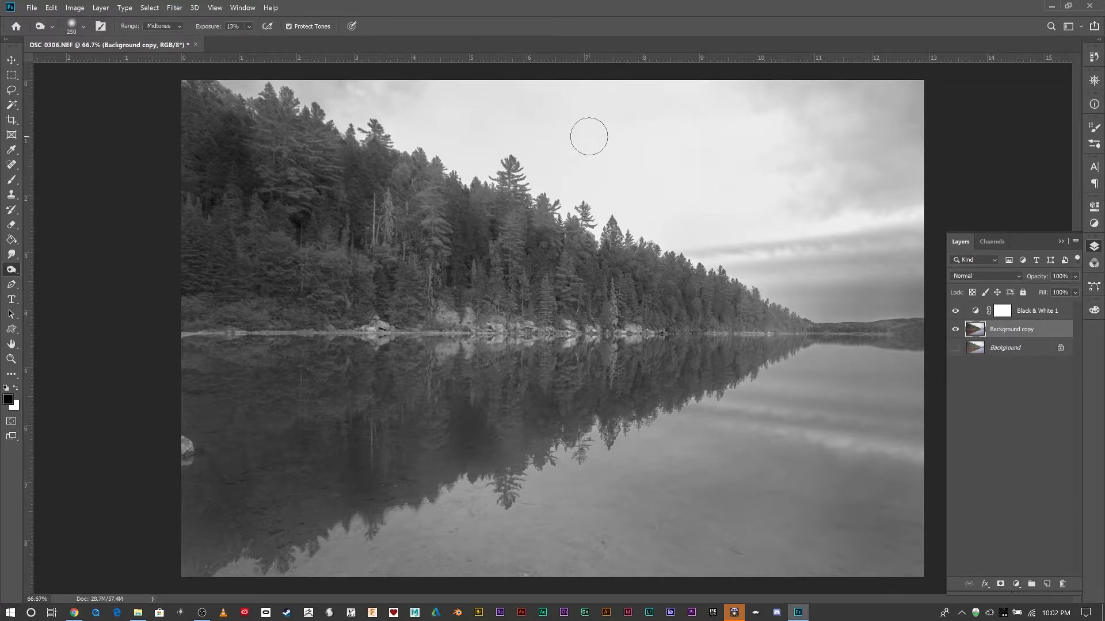
Clone the darker clouds into the blank central and upper-left sky using a 600 px Clone Stamp at 16% flow.
left_click(12, 196)
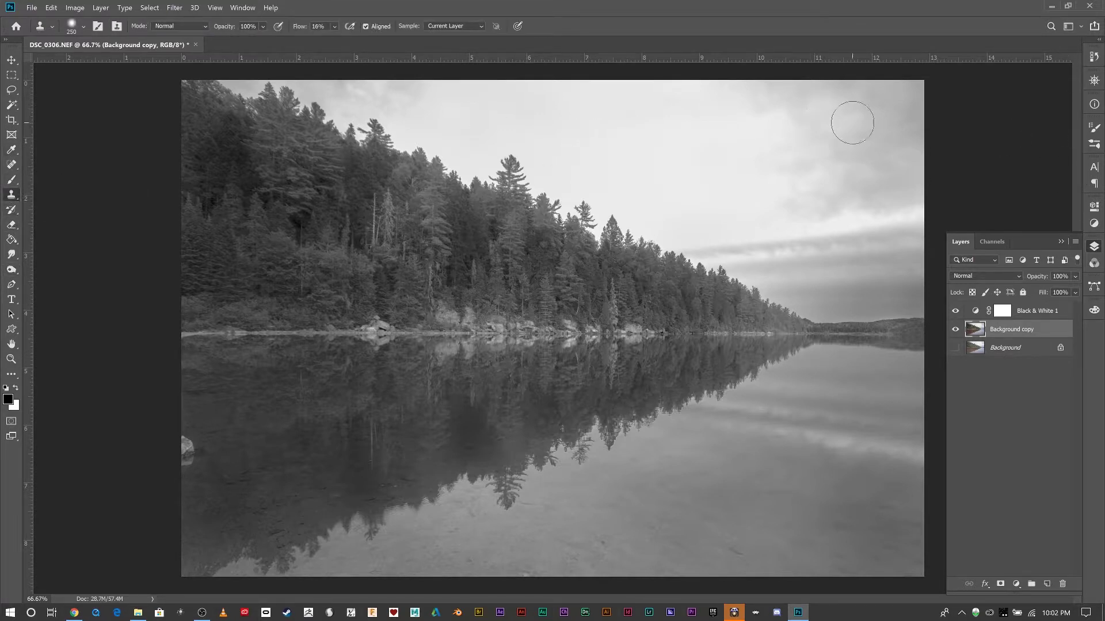
key("bracketright")
key("bracketright")
key("bracketright")
key("bracketright")
left_click(838, 153, "alt")
mouse_move(662, 137)
left_mouse_down()
mouse_move(625, 133)
mouse_move(634, 150)
mouse_move(685, 148)
mouse_move(613, 109)
mouse_move(610, 128)
mouse_move(694, 157)
left_mouse_up()
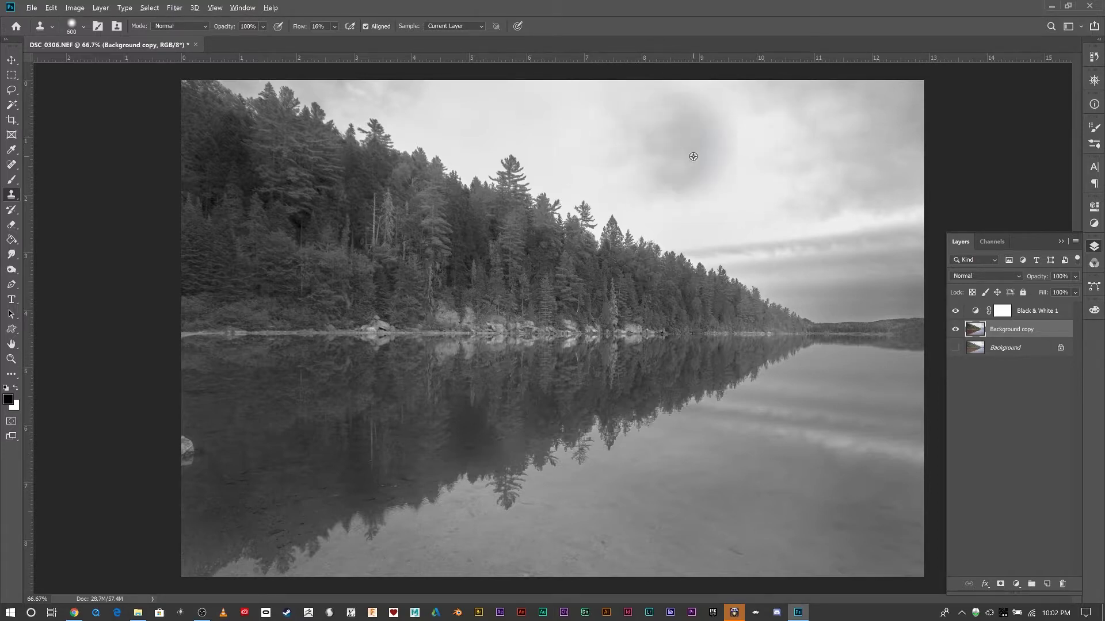
key("ctrl+z")
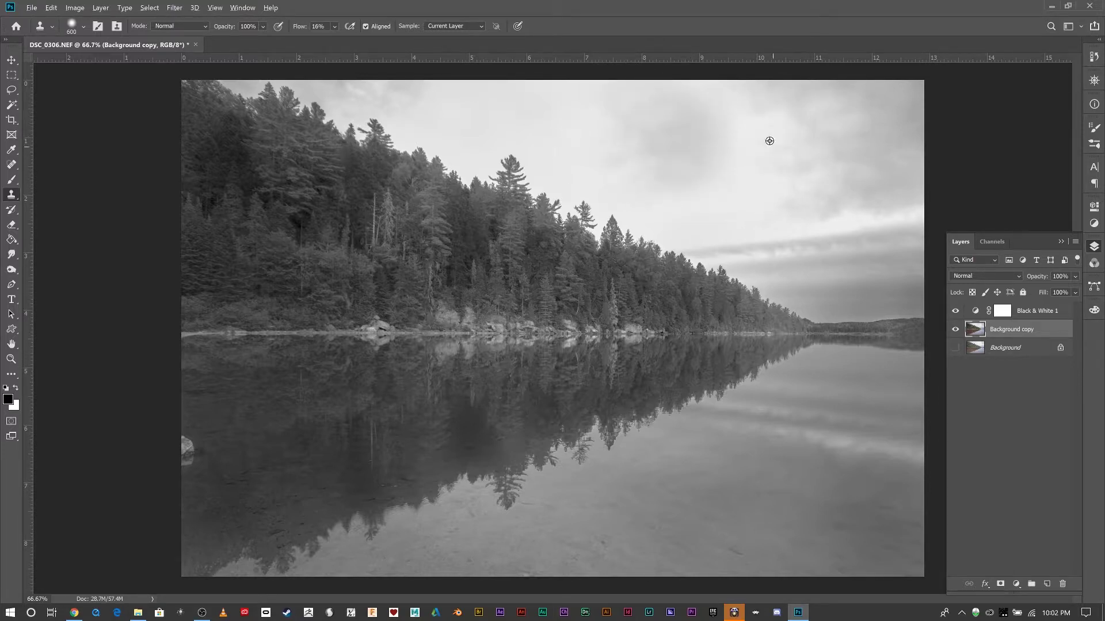
left_click(804, 120, "alt")
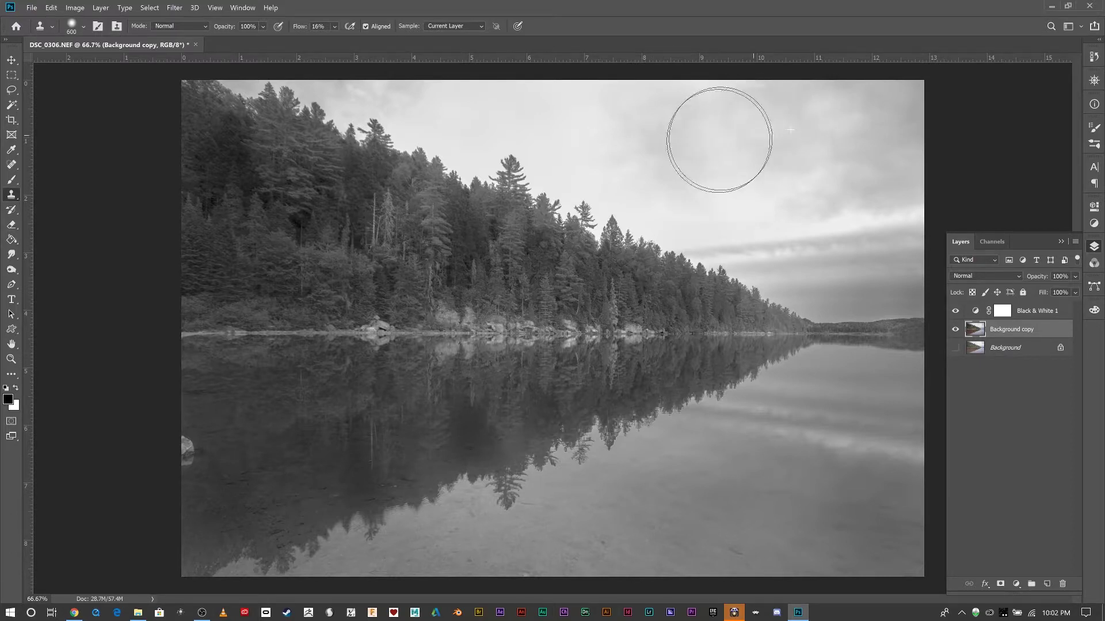
mouse_move(793, 145)
left_mouse_down()
mouse_move(748, 102)
mouse_move(792, 92)
mouse_move(720, 98)
left_mouse_up()
left_click(836, 154, "alt")
left_click_drag(540, 120, 456, 87)
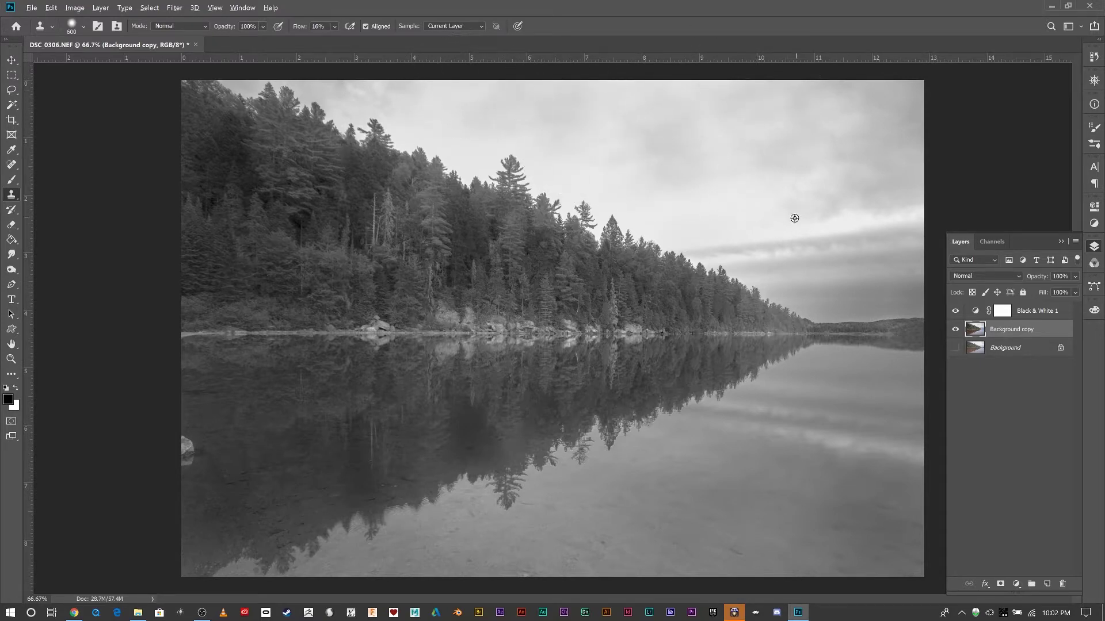
Clone cloud texture into the bright sky between the treeline and the horizon clouds, and resample the upper central sky.
left_click(824, 126, "alt")
mouse_move(757, 190)
left_mouse_down()
mouse_move(693, 216)
mouse_move(746, 210)
left_mouse_up()
left_click(813, 113, "alt")
mouse_move(784, 151)
left_mouse_down()
mouse_move(740, 167)
mouse_move(748, 183)
mouse_move(720, 194)
mouse_move(754, 185)
mouse_move(704, 159)
mouse_move(723, 204)
mouse_move(712, 199)
mouse_move(726, 189)
mouse_move(691, 184)
left_mouse_up()
left_click(682, 114, "alt")
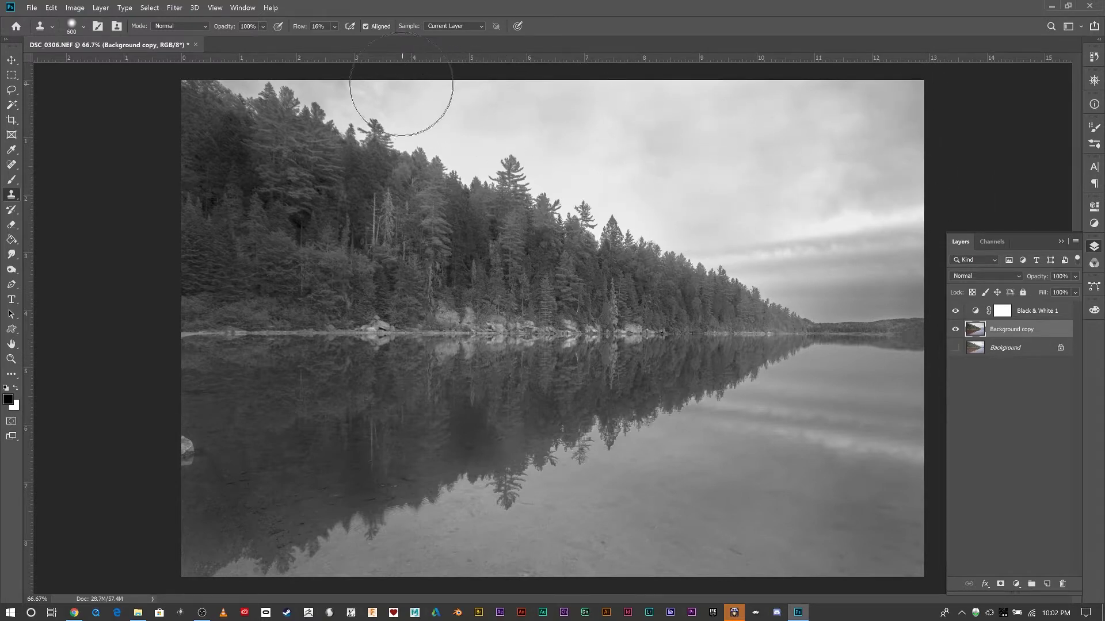
Reduce the Clone Stamp to 200 px, sample the sky above the left treetops, and try cloning along the treeline, undoing the stroke.
key("bracketleft")
key("bracketleft")
key("bracketleft")
key("bracketleft")
key("bracketleft")
key("bracketleft")
key("bracketleft")
key("bracketleft")
left_click(386, 95, "alt")
mouse_move(431, 100)
left_mouse_down()
mouse_move(456, 110)
mouse_move(480, 87)
mouse_move(461, 141)
left_mouse_up()
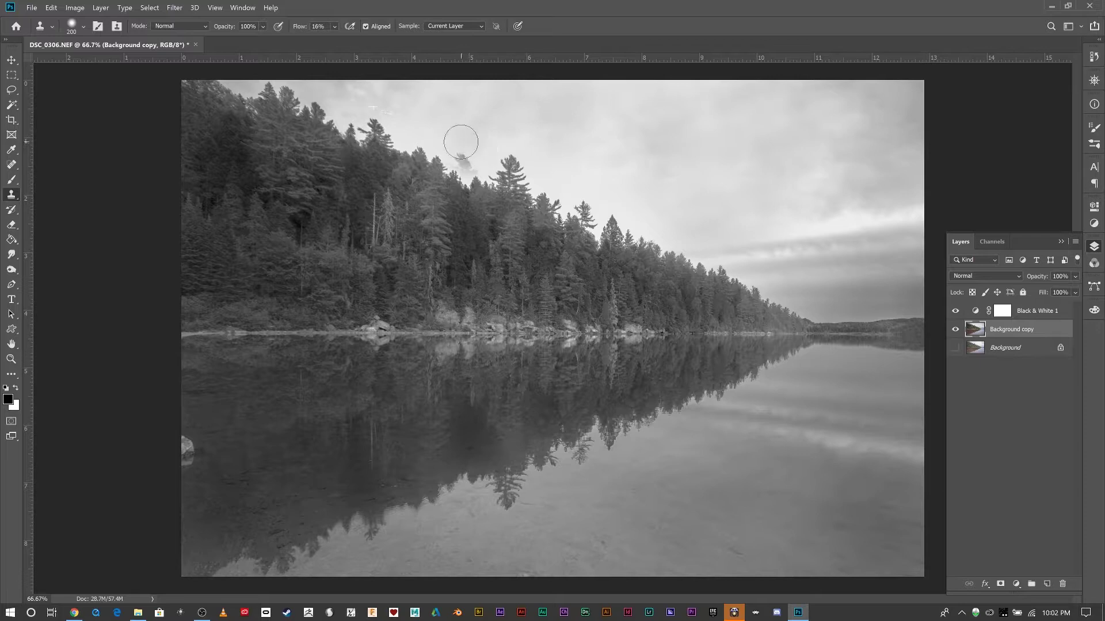
key("ctrl+z")
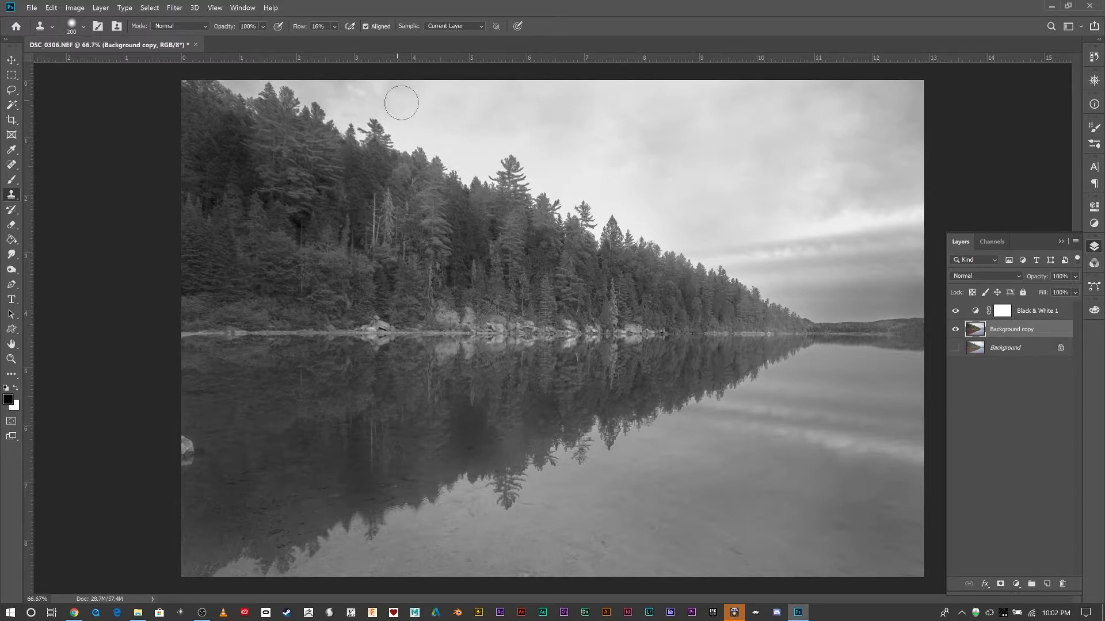
Clone soft cloud texture just above the treetops left of the tall pine and into the central sky above the treeline.
mouse_move(456, 135)
left_mouse_down()
mouse_move(478, 155)
mouse_move(434, 135)
mouse_move(459, 130)
left_mouse_up()
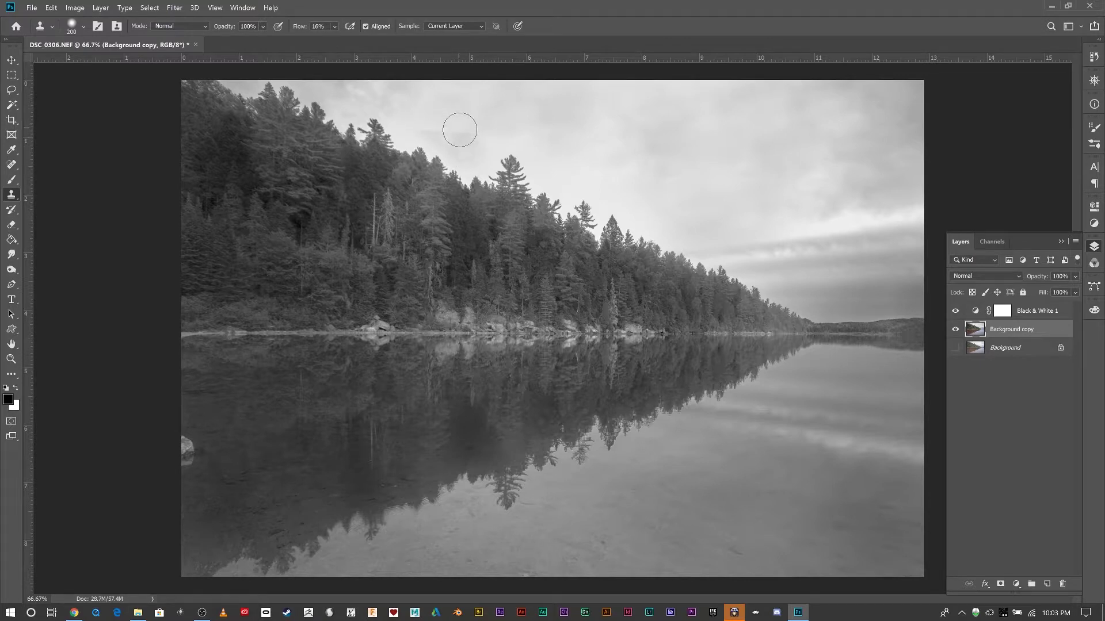
key("ctrl+z")
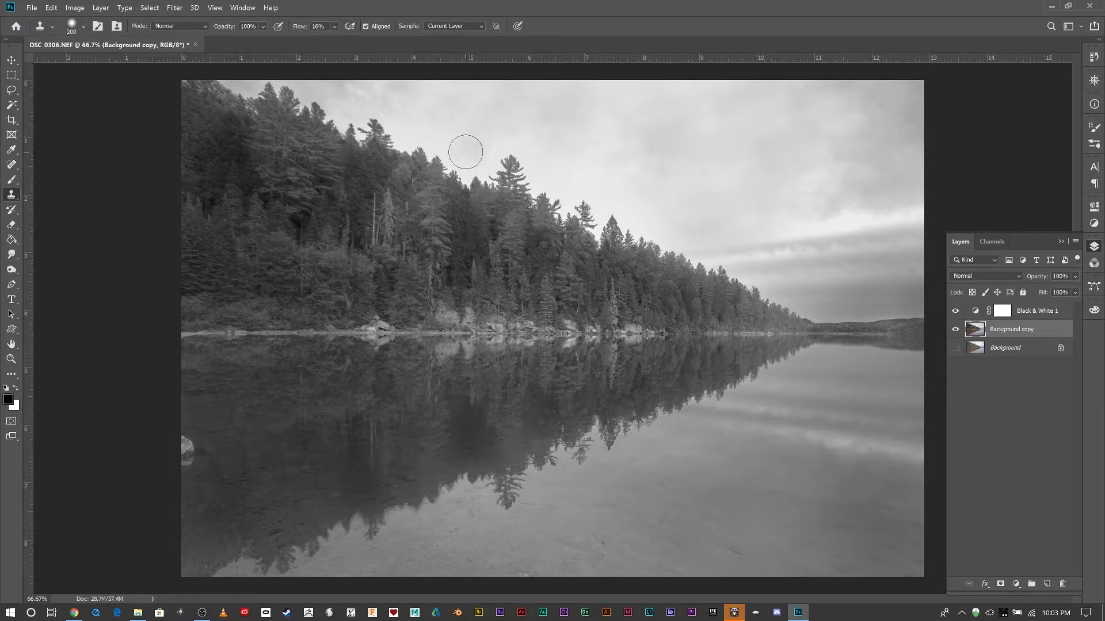
mouse_move(464, 153)
left_mouse_down()
mouse_move(434, 125)
mouse_move(459, 123)
mouse_move(481, 141)
mouse_move(426, 130)
mouse_move(420, 117)
mouse_move(474, 126)
left_mouse_up()
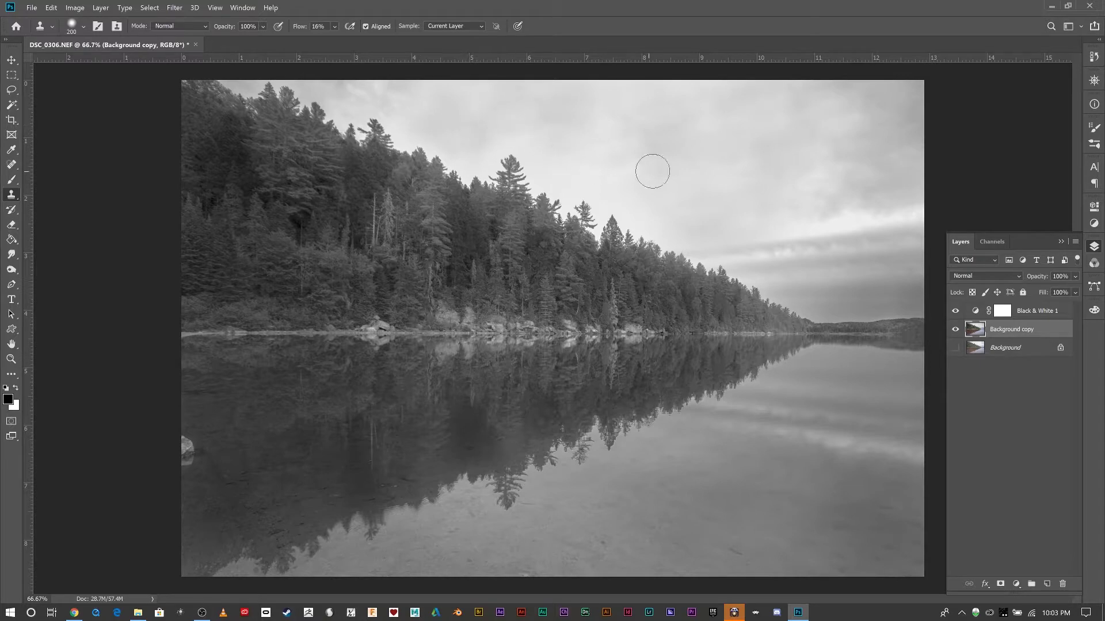
left_click(678, 141, "alt")
mouse_move(653, 192)
left_mouse_down()
mouse_move(623, 192)
mouse_move(646, 219)
mouse_move(588, 176)
mouse_move(644, 167)
left_mouse_up()
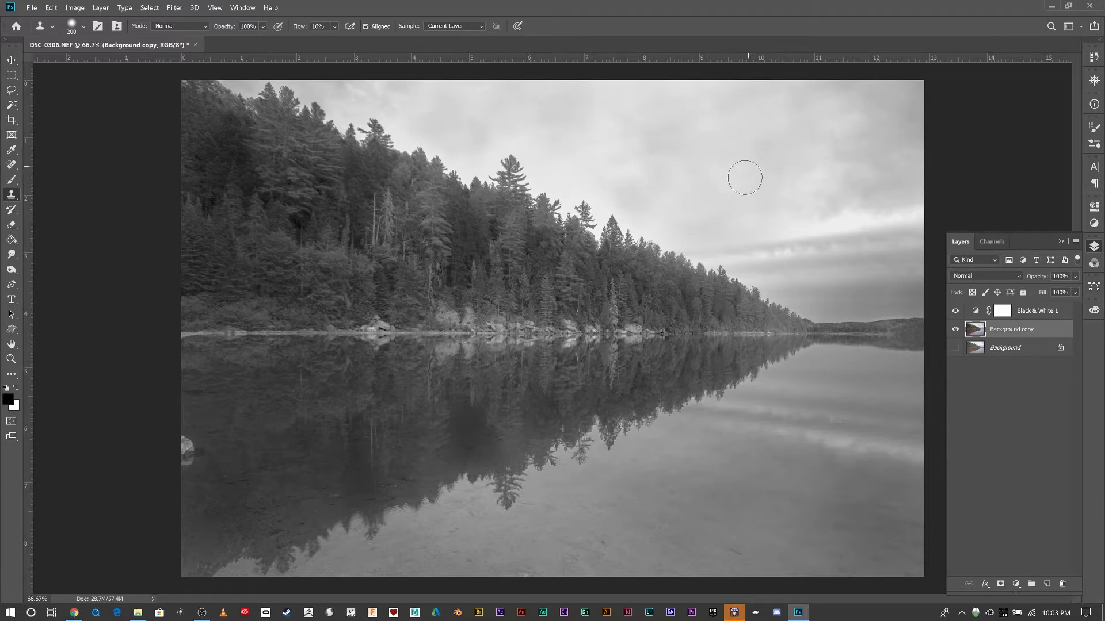
Burn the upper sky with an 1100 px Burn Tool set to Midtones at 13% exposure.
left_click_drag(750, 180, 747, 184)
left_click(13, 270)
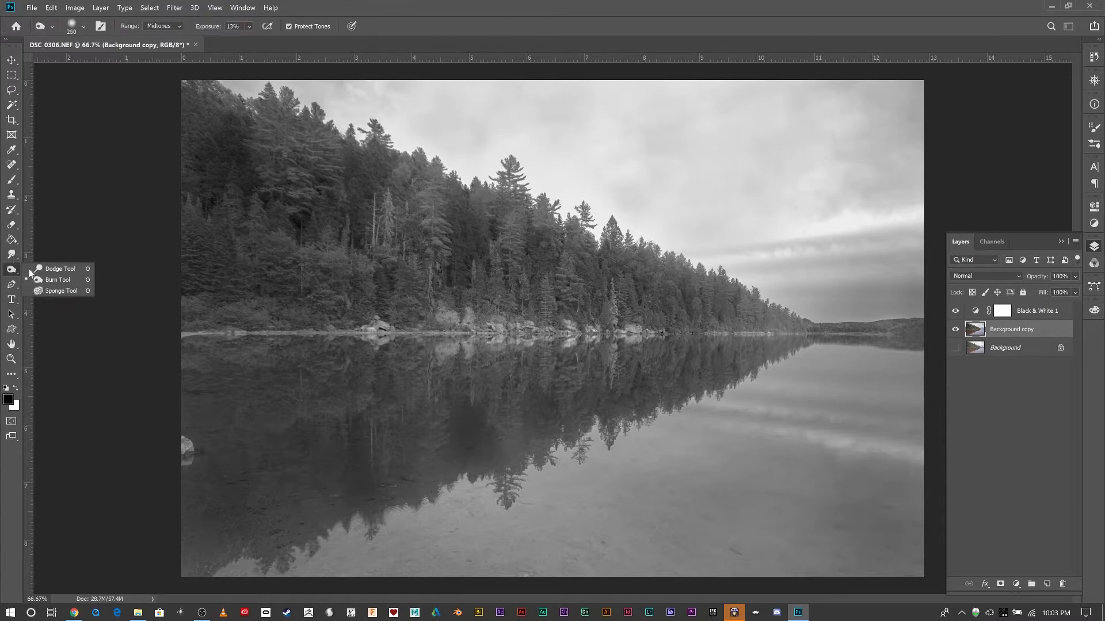
left_click(49, 280)
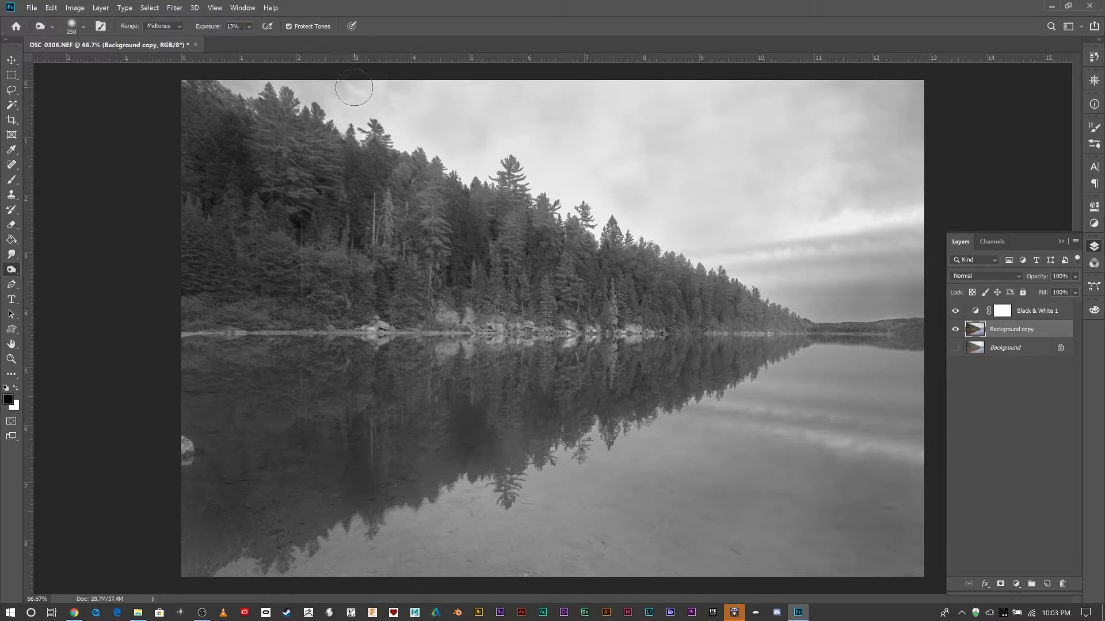
key("bracketright")
key("bracketright")
key("bracketright")
key("bracketright")
key("bracketright")
key("bracketright")
key("bracketright")
key("bracketright")
key("bracketright")
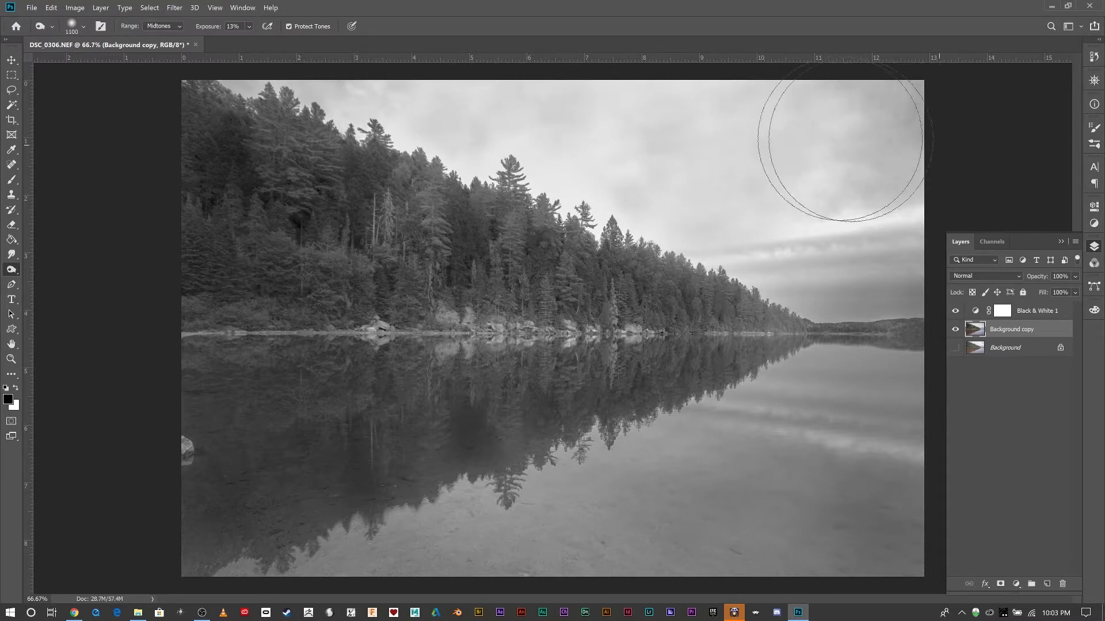
mouse_move(841, 143)
left_mouse_down()
mouse_move(518, 121)
mouse_move(803, 126)
mouse_move(872, 153)
mouse_move(667, 141)
mouse_move(741, 180)
mouse_move(776, 220)
mouse_move(608, 147)
mouse_move(347, 66)
mouse_move(703, 160)
left_mouse_up()
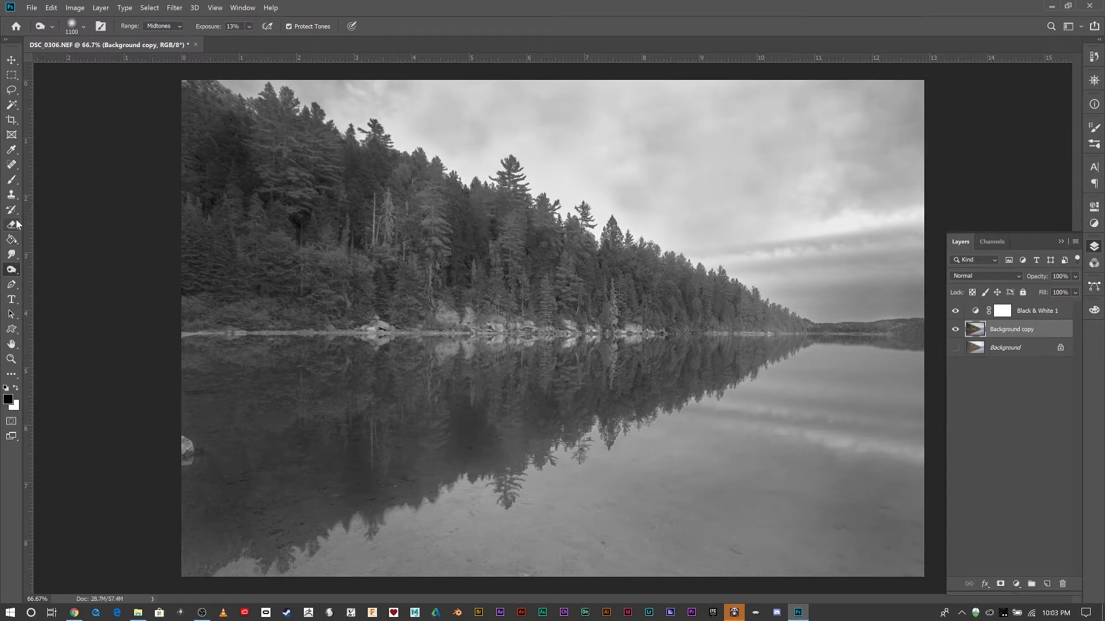
Add an empty layer above Background copy and set the Clone Stamp to sample all layers.
left_click(11, 195)
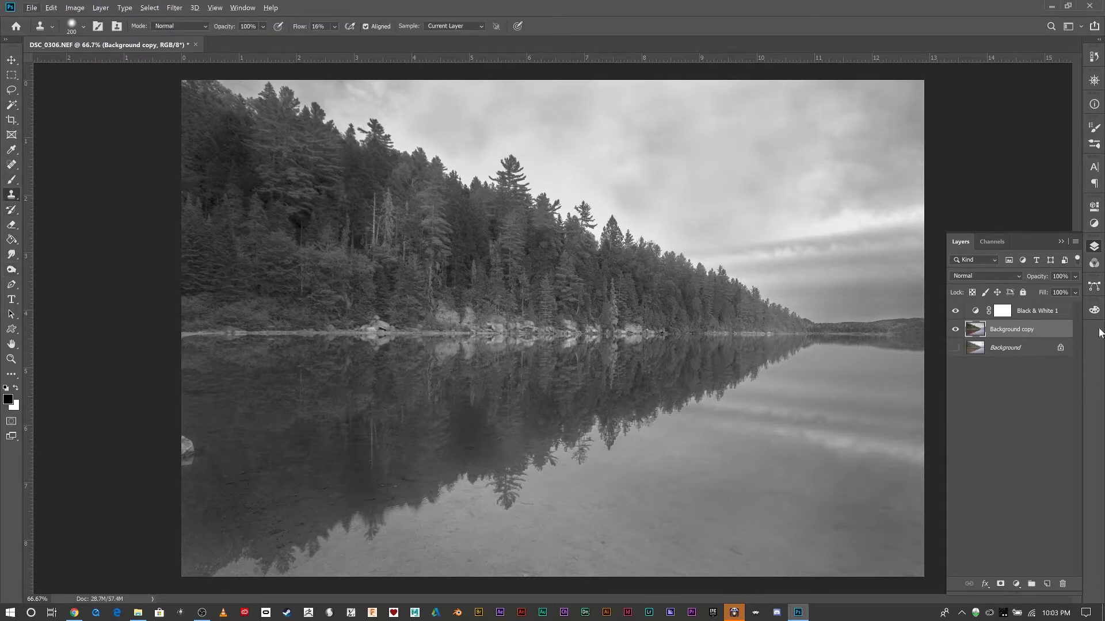
key("ctrl+shift+alt+n")
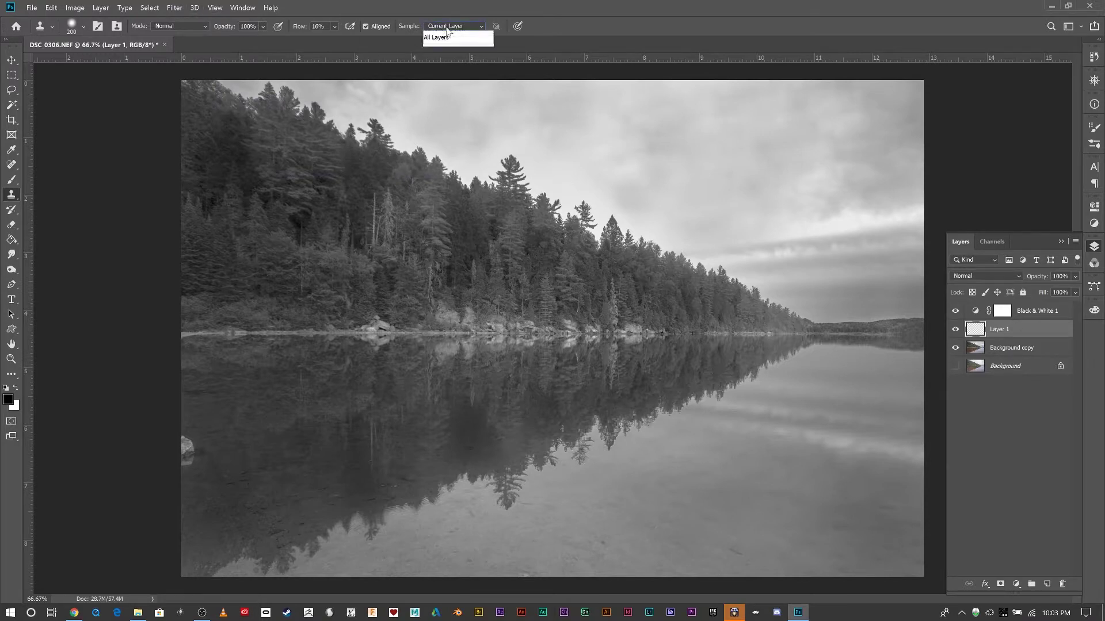
left_click(451, 55)
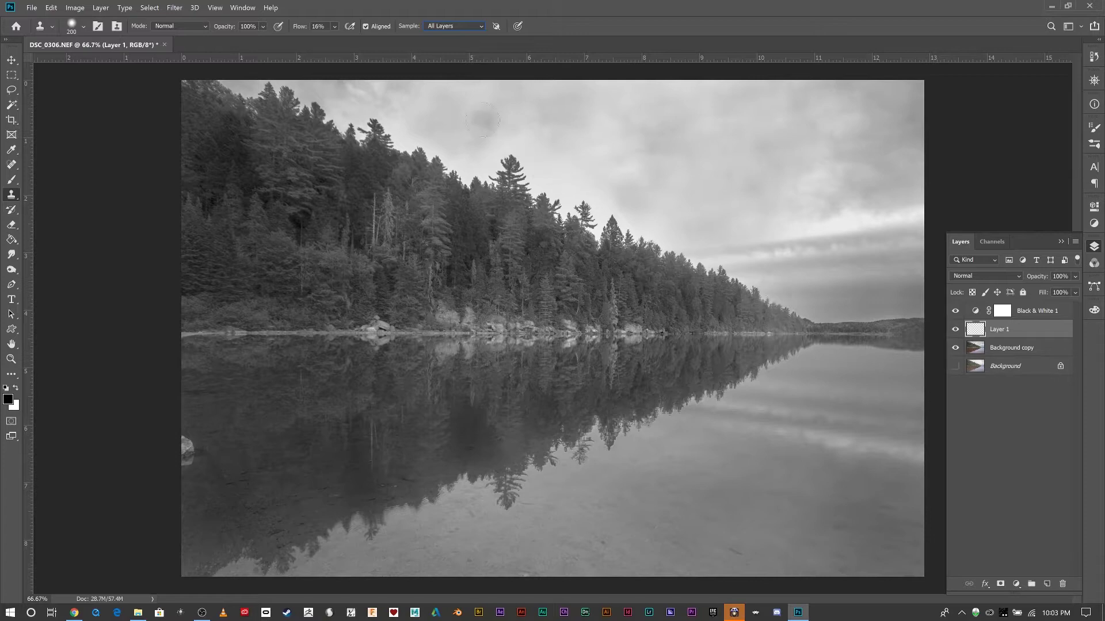
Clone soft sky texture over the treetops along the ridge on the new layer with the 200 px Clone Stamp.
left_click(702, 141, "alt")
left_click_drag(607, 227, 580, 203)
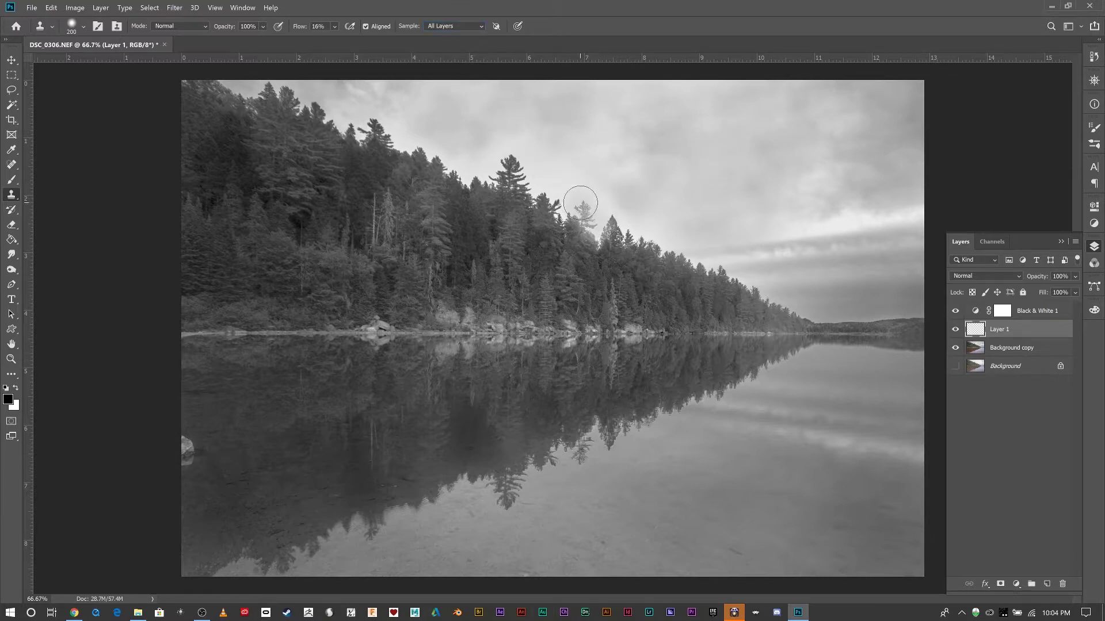
key("ctrl+z")
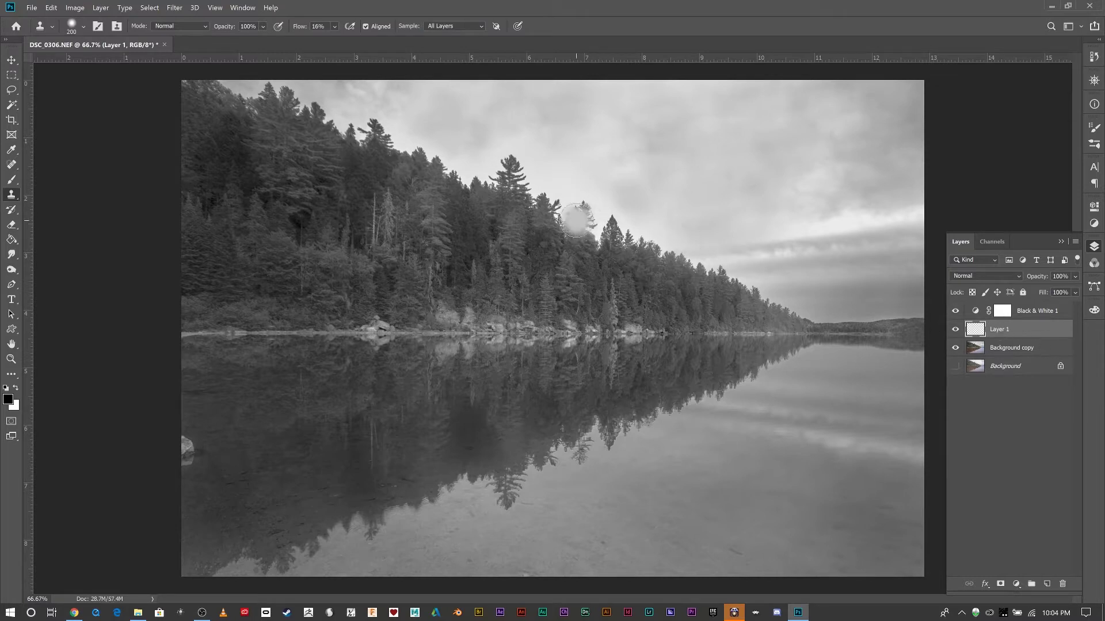
mouse_move(588, 217)
left_mouse_down()
mouse_move(549, 161)
mouse_move(532, 183)
mouse_move(522, 168)
mouse_move(497, 182)
mouse_move(457, 158)
mouse_move(551, 148)
mouse_move(468, 159)
mouse_move(409, 148)
mouse_move(385, 122)
mouse_move(372, 141)
left_mouse_up()
left_click(584, 126, "alt")
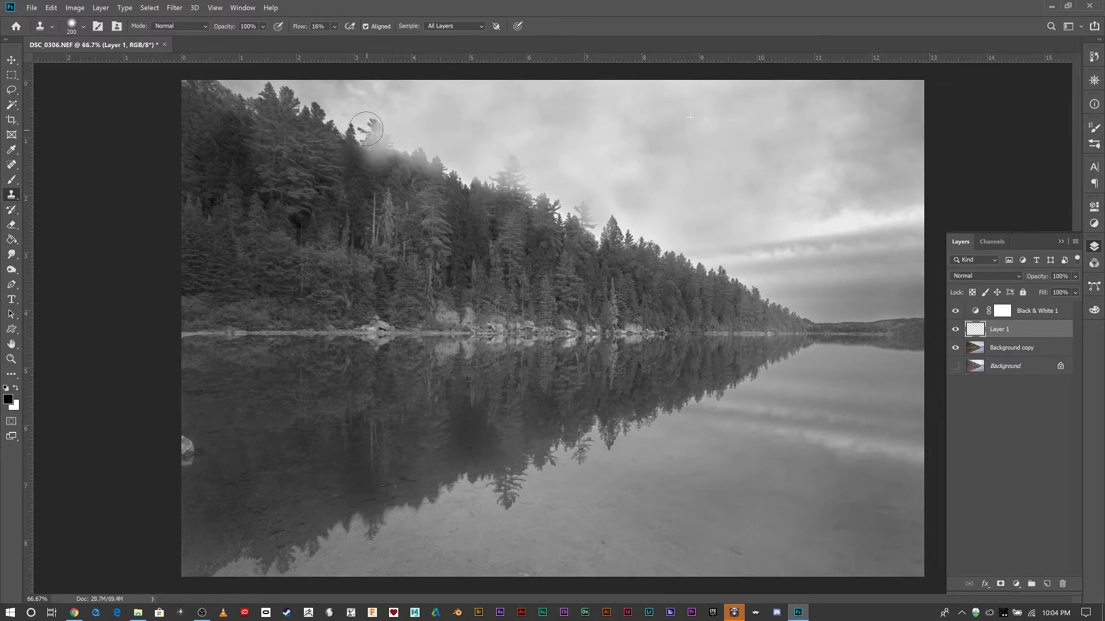
mouse_move(644, 236)
left_mouse_down()
mouse_move(685, 253)
mouse_move(723, 246)
mouse_move(721, 271)
mouse_move(739, 275)
left_mouse_up()
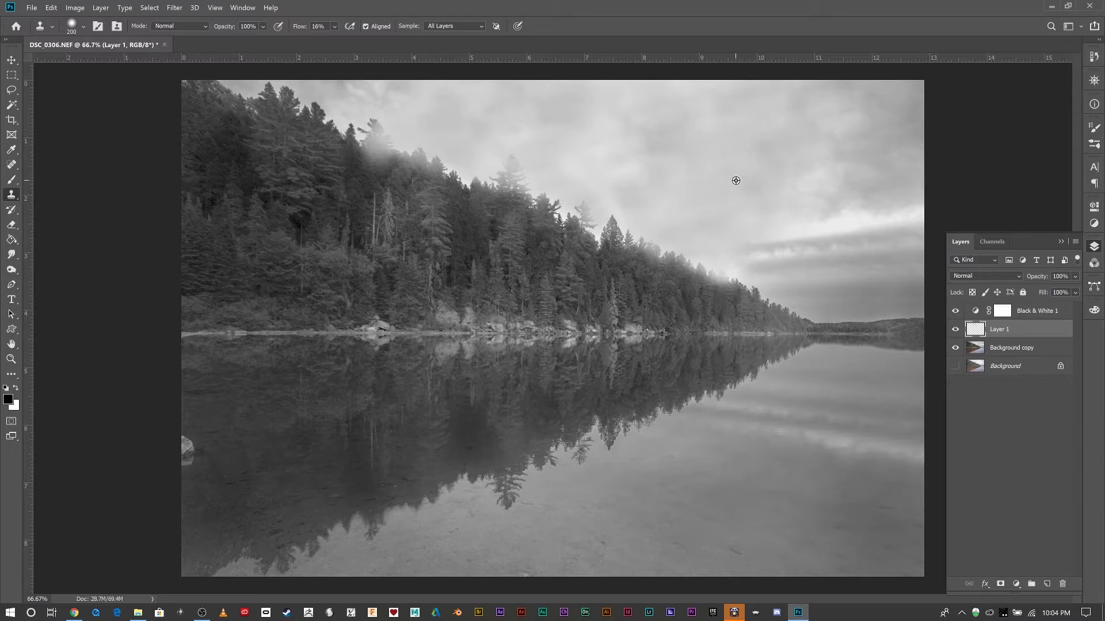
left_click(735, 180, "alt")
left_click_drag(630, 225, 607, 233)
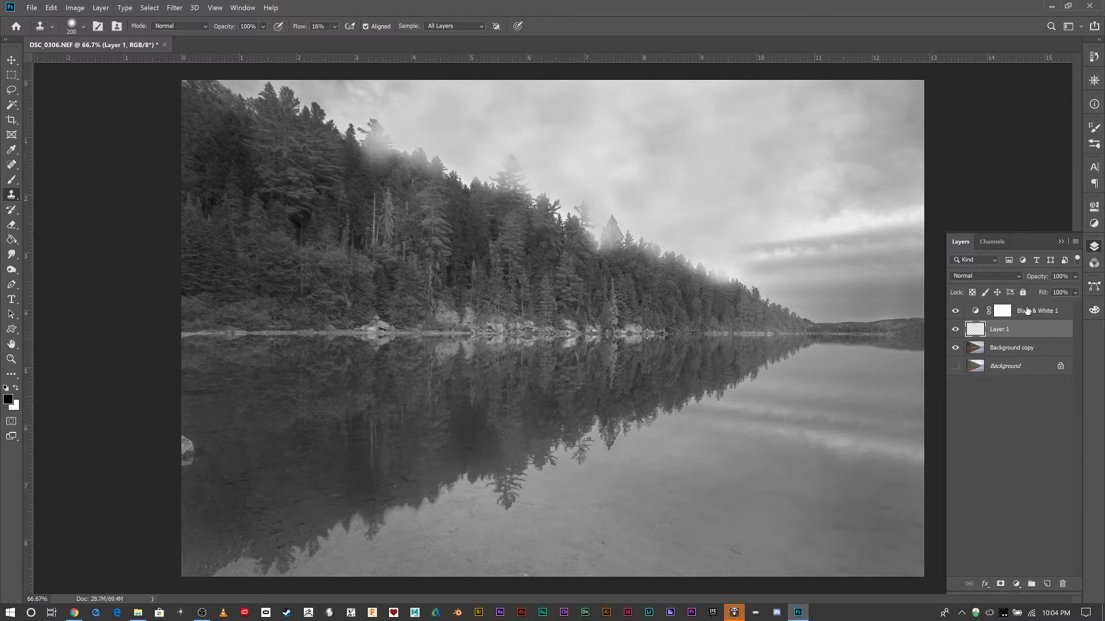
Set the cloned layer to Multiply at 71% opacity and clone more cloud into the central sky above the treeline.
left_click(985, 276)
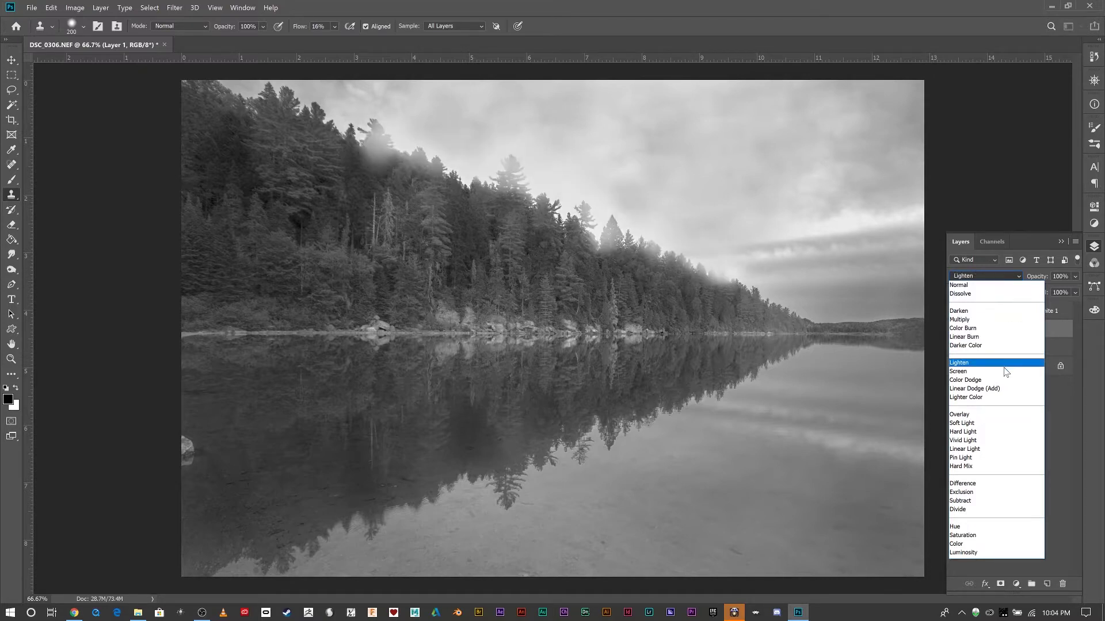
left_click(1005, 320)
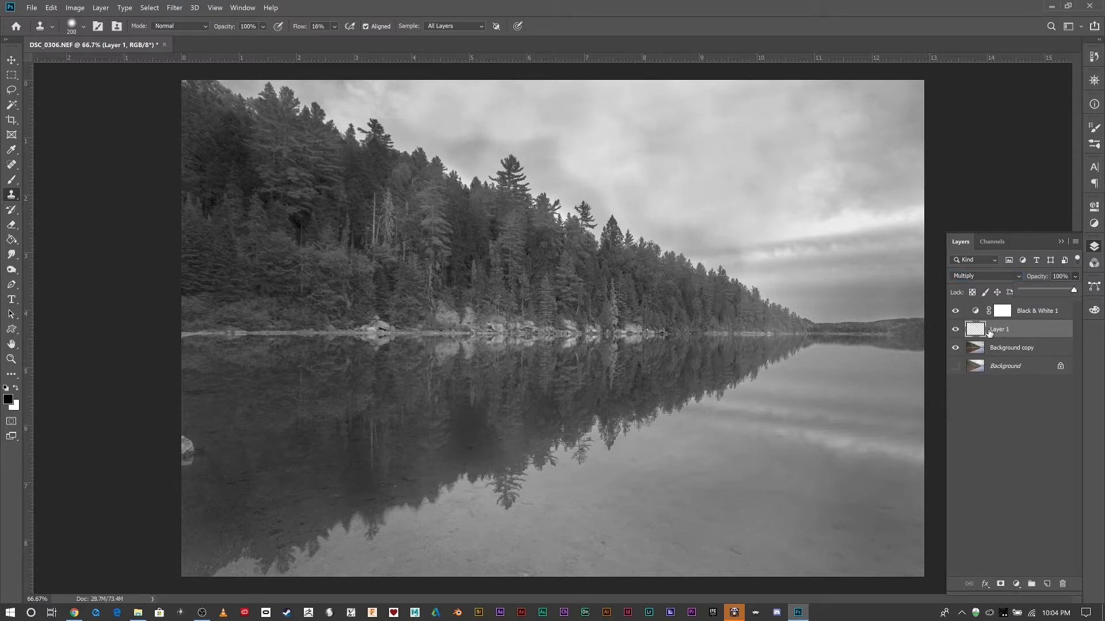
left_click(803, 151, "alt")
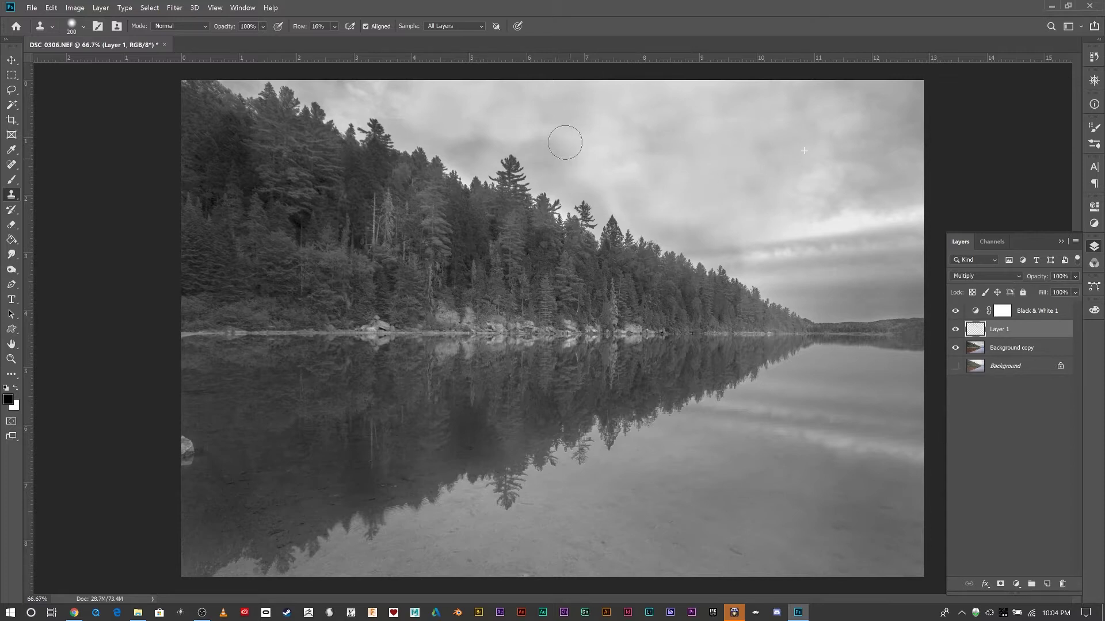
mouse_move(565, 142)
left_mouse_down()
mouse_move(539, 159)
mouse_move(650, 182)
left_mouse_up()
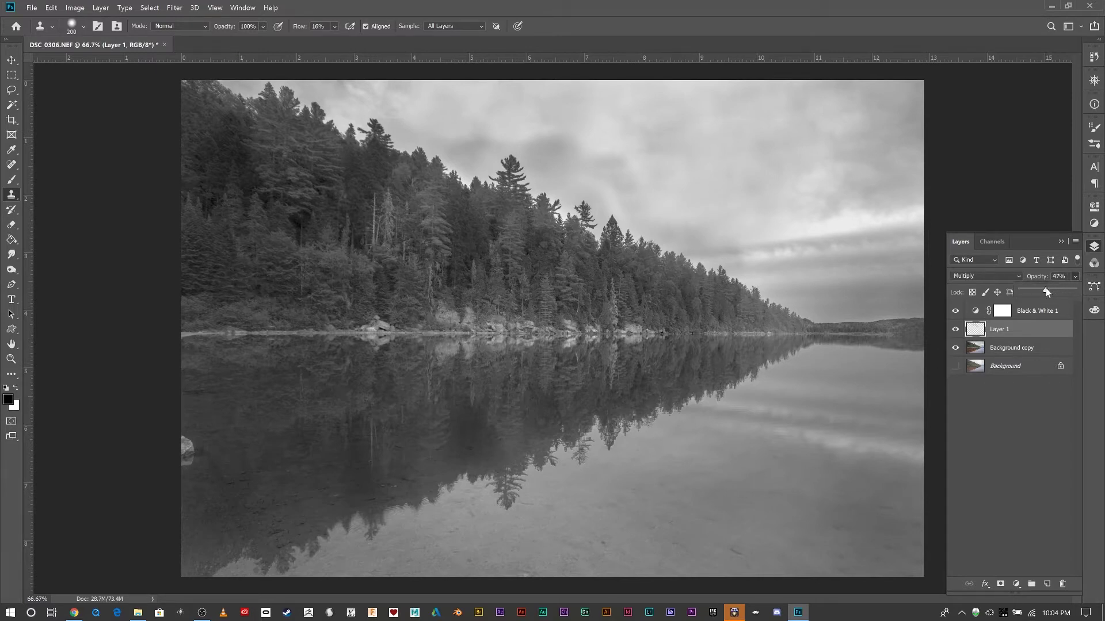
left_click_drag(1045, 288, 1057, 288)
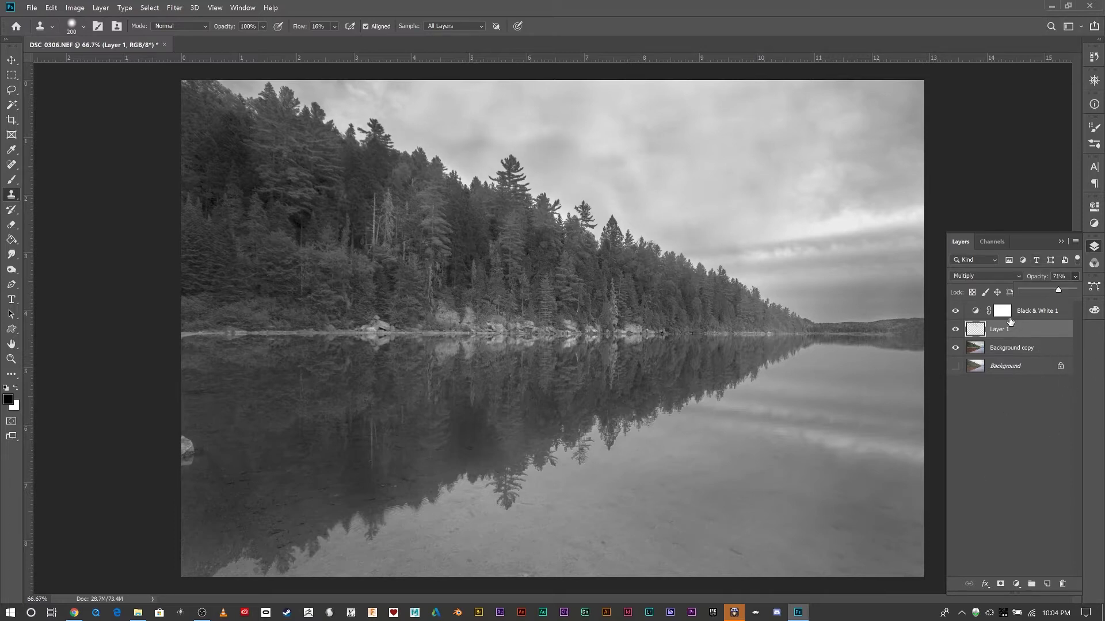
left_click(1073, 275)
Add a Levels adjustment above the Black & White layer with input levels 15, 1.09 and 241.
left_click(1031, 316)
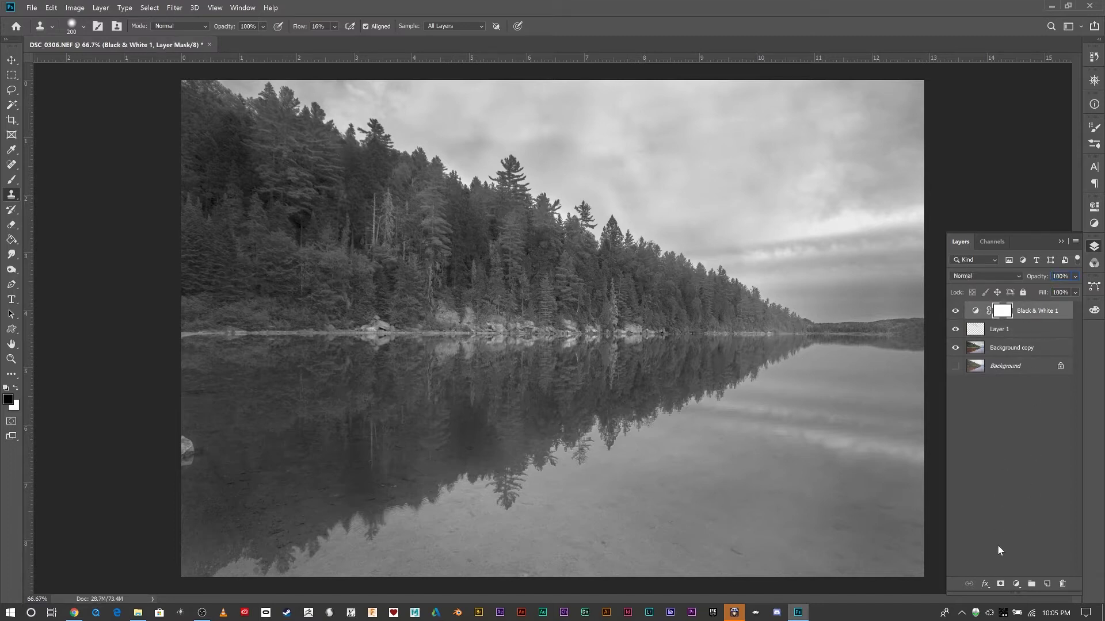
left_click(1016, 583)
left_click(1018, 423)
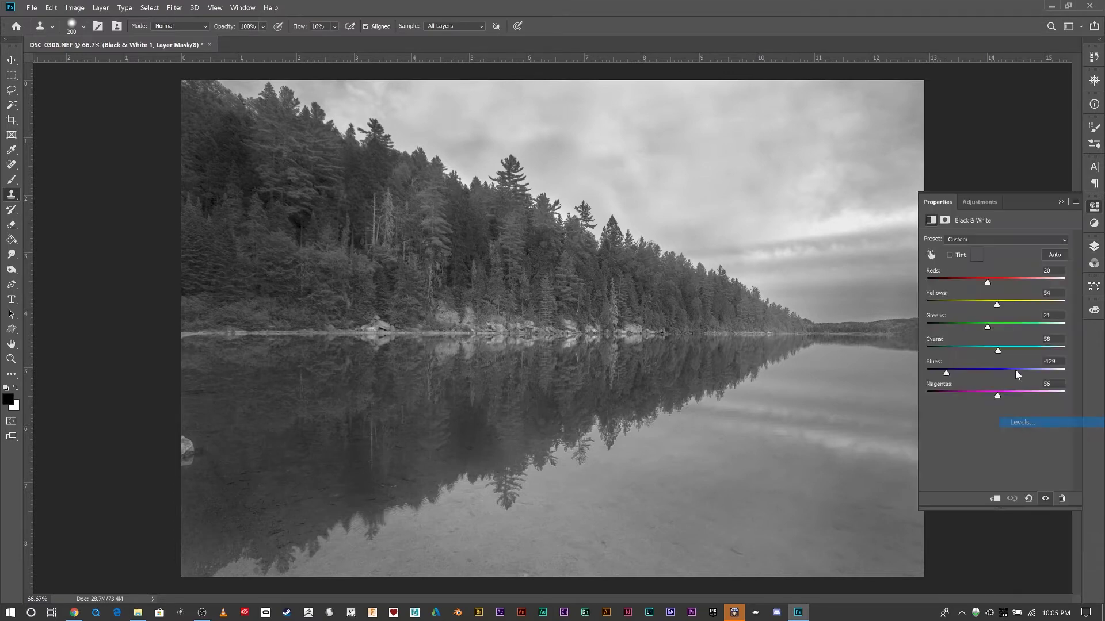
left_click_drag(942, 324, 950, 324)
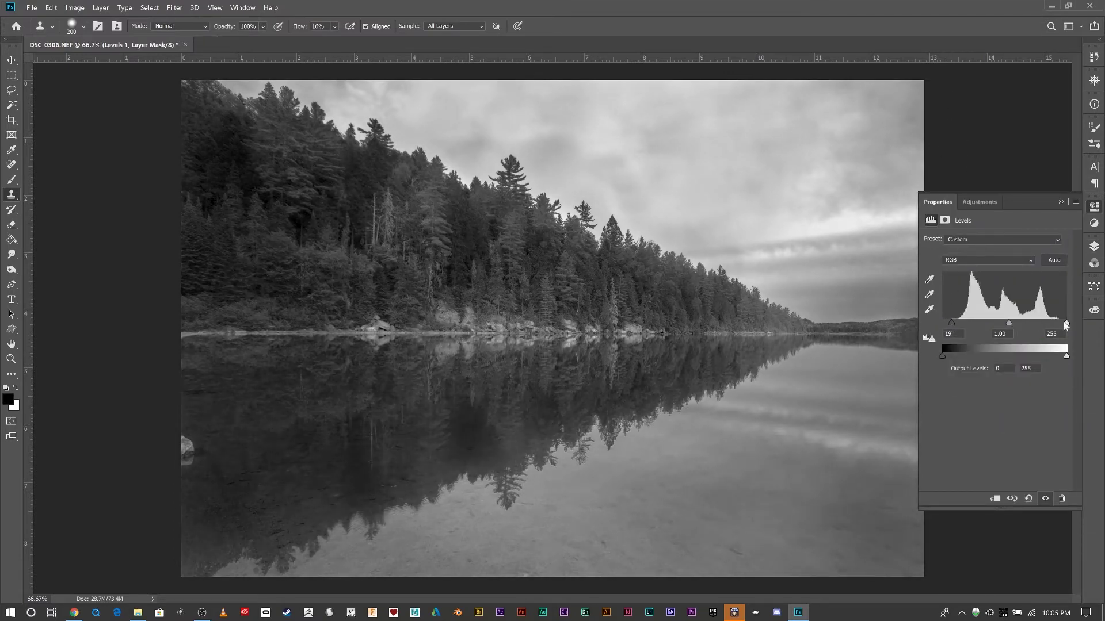
left_click_drag(1064, 325, 1060, 326)
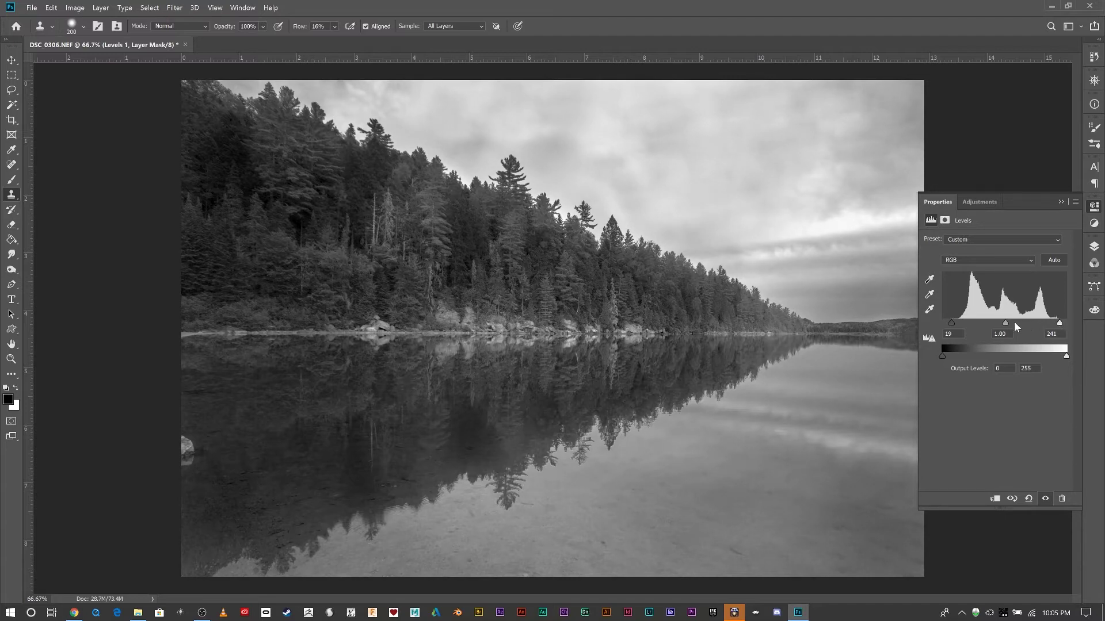
left_click_drag(1006, 322, 942, 323)
left_click_drag(1012, 322, 1010, 323)
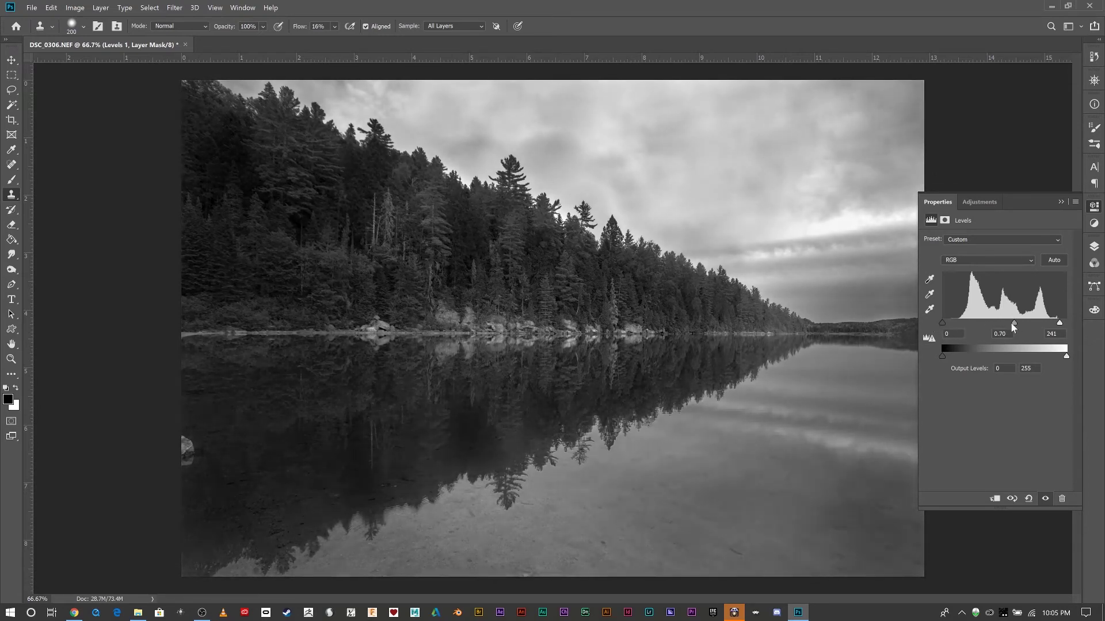
left_click_drag(942, 323, 1001, 324)
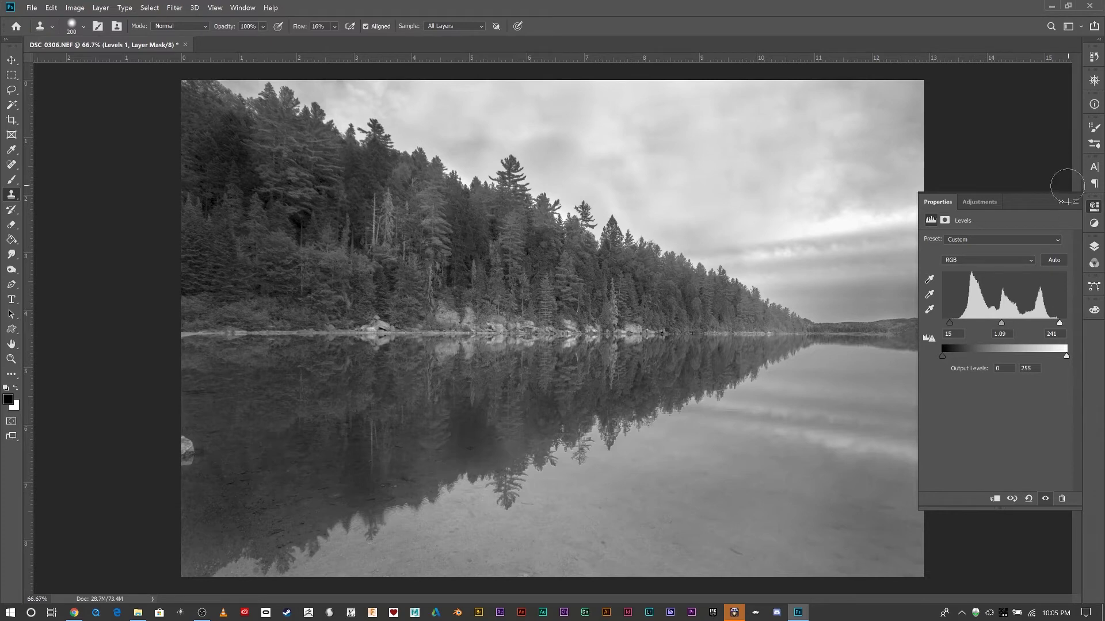
left_click(1060, 201)
Add a Curves adjustment on top, lowering the shadows slightly and raising the highlights from input 189 to output 196.
left_click(1093, 247)
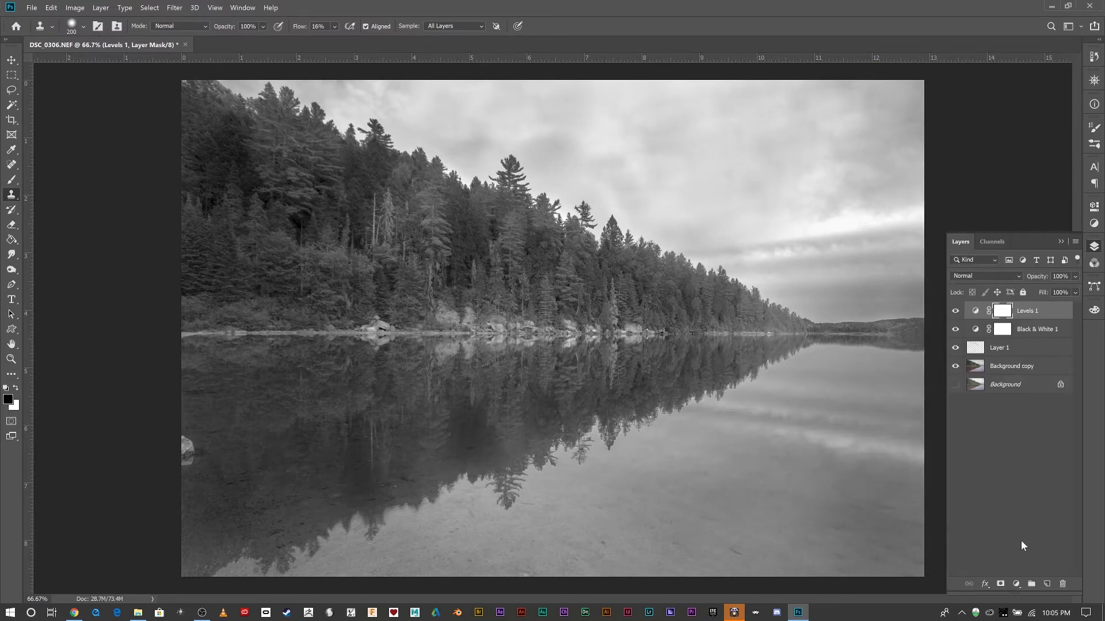
left_click(1017, 584)
left_click(1026, 438)
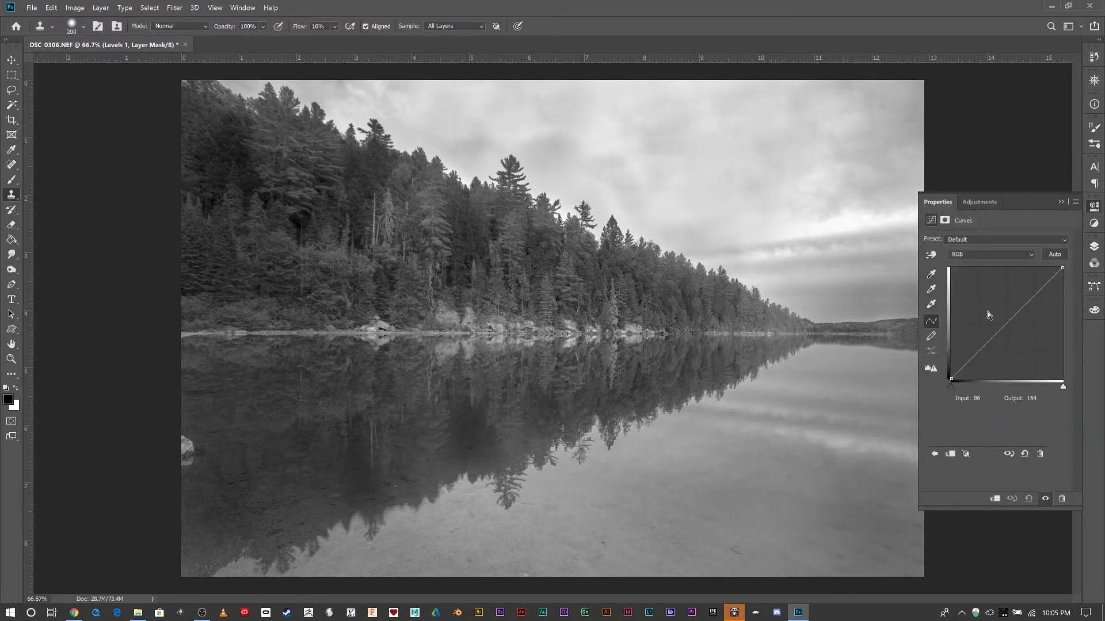
left_click(978, 350)
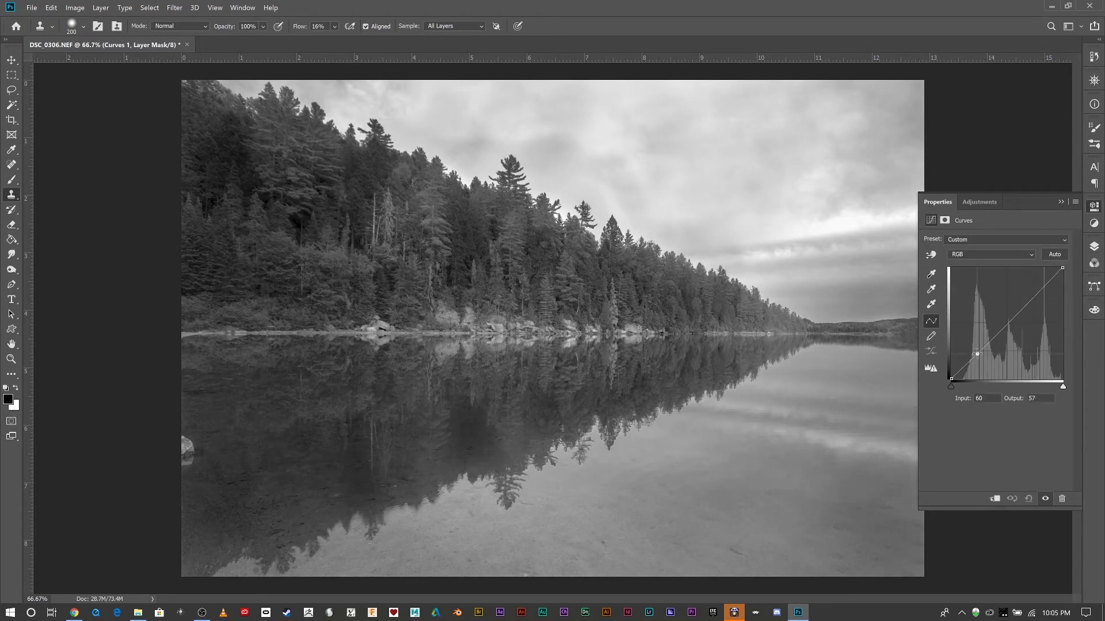
left_click_drag(978, 350, 979, 356)
left_click_drag(1034, 298, 1034, 294)
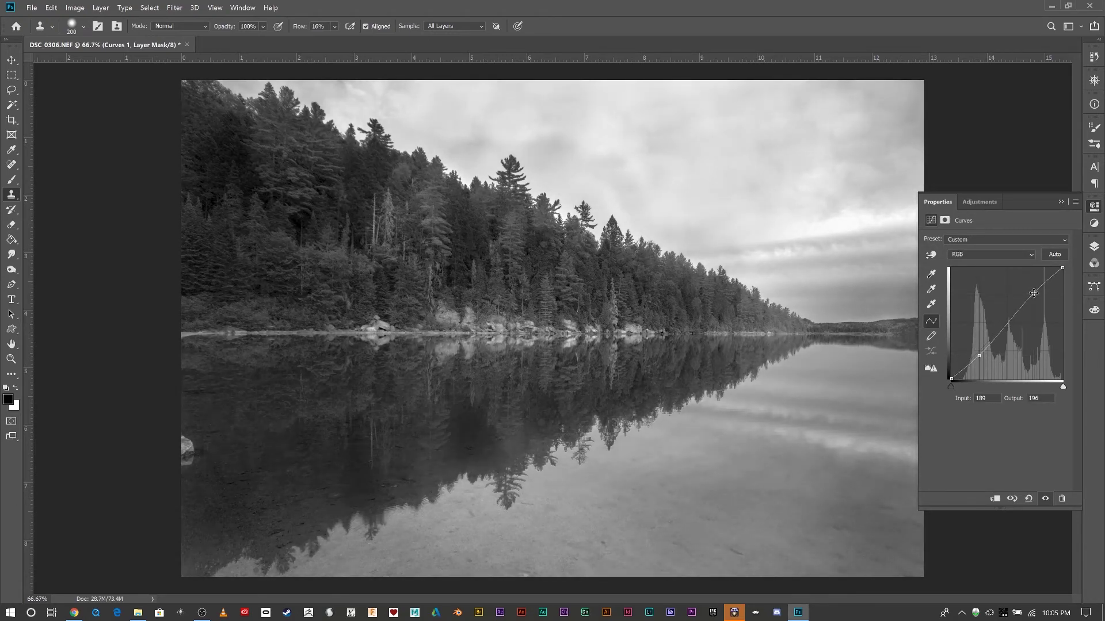
left_click(1061, 201)
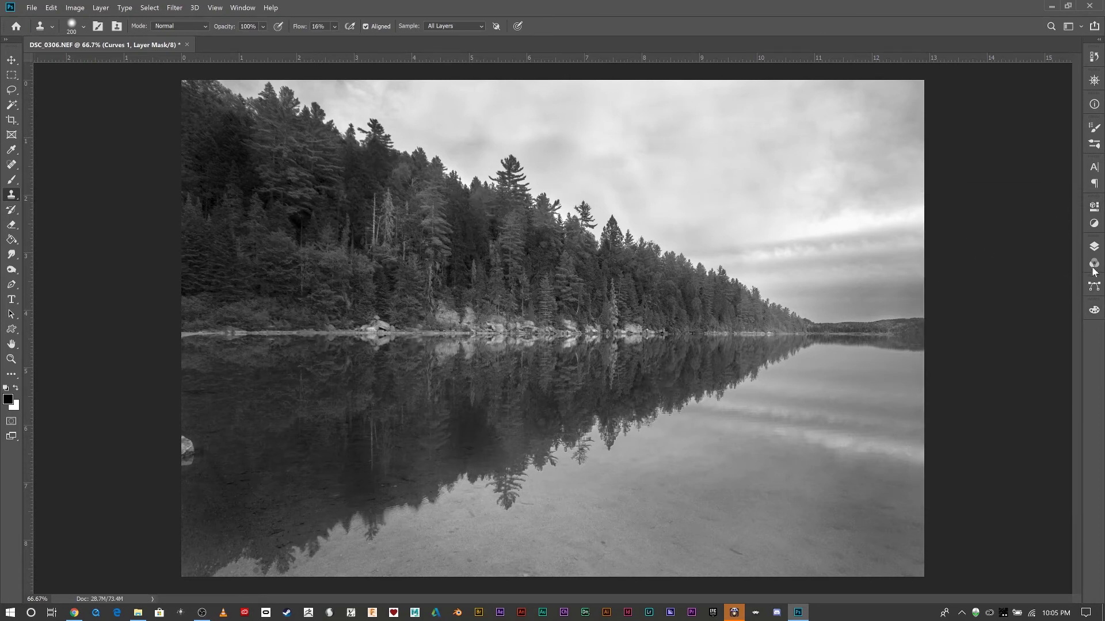
Compare the black-and-white edit with the original color Background layer by toggling the other layers' visibility.
left_click(1093, 246)
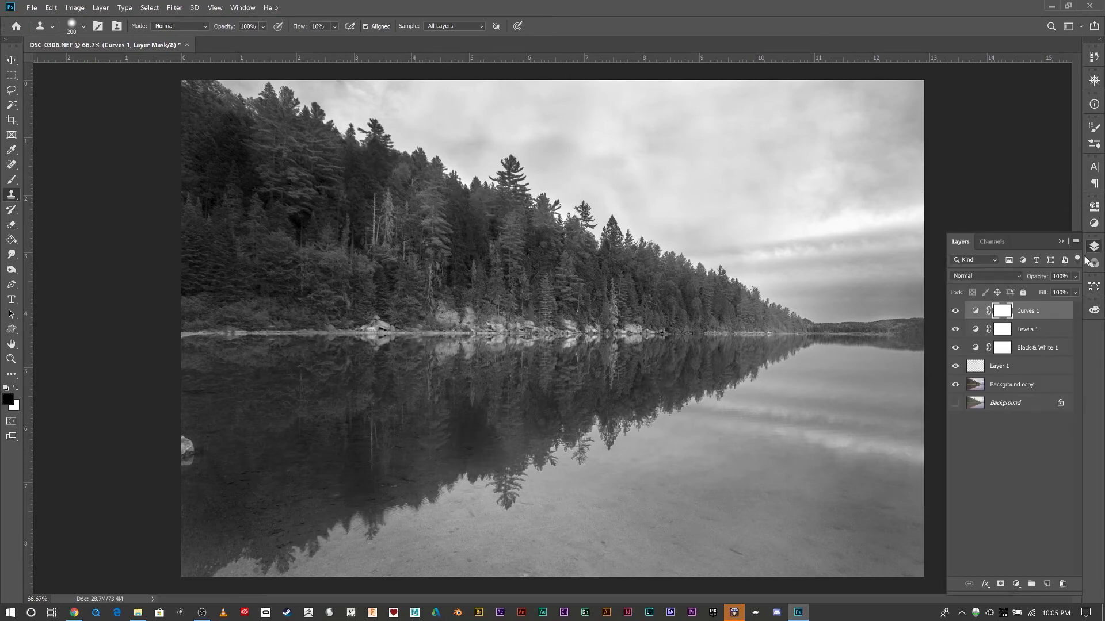
left_click(956, 406, "alt")
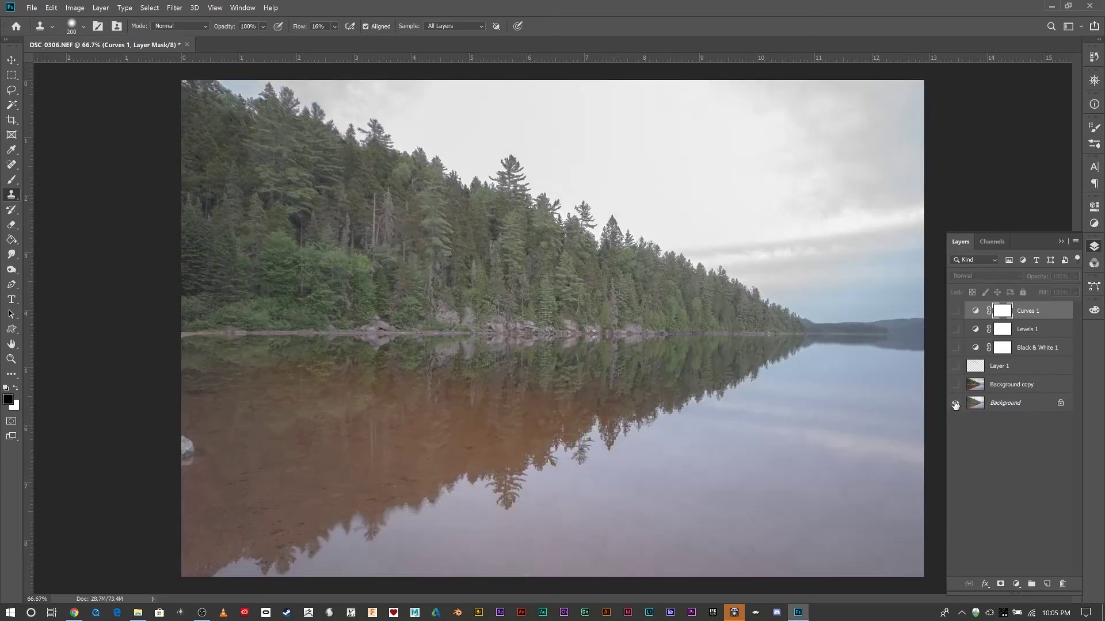
left_click(956, 406, "alt")
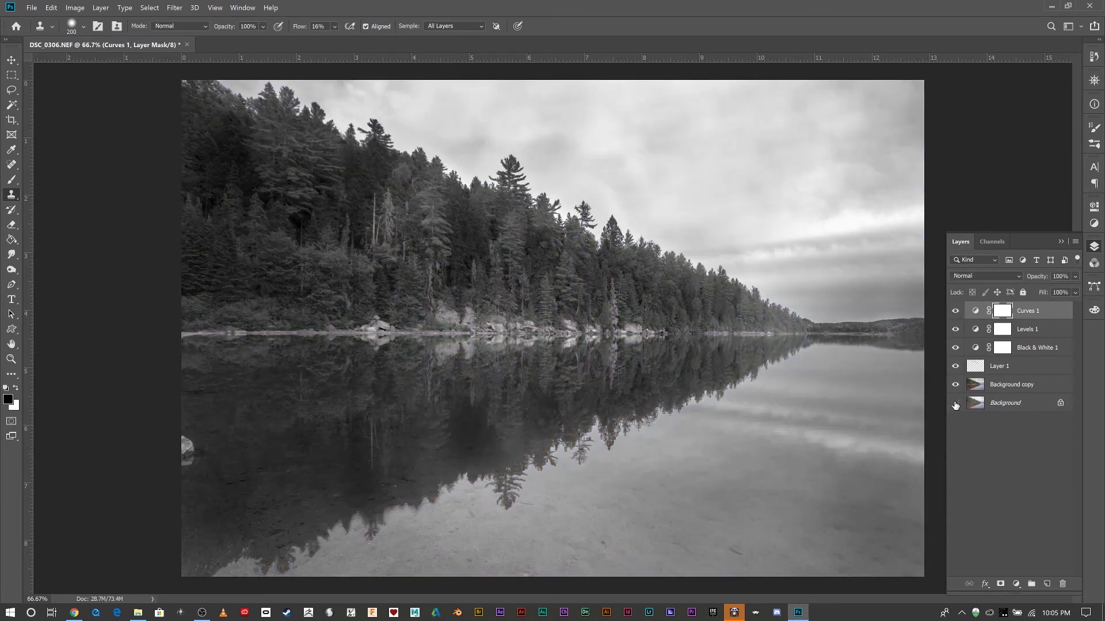
left_click(956, 406, "alt")
left_click(955, 405, "alt")
left_click(956, 406, "alt")
left_click(955, 406, "alt")
left_click(955, 406)
Remove the rock at the lake's left edge on Background copy with a 125 px Content-Aware Spot Healing Brush.
left_click(976, 387)
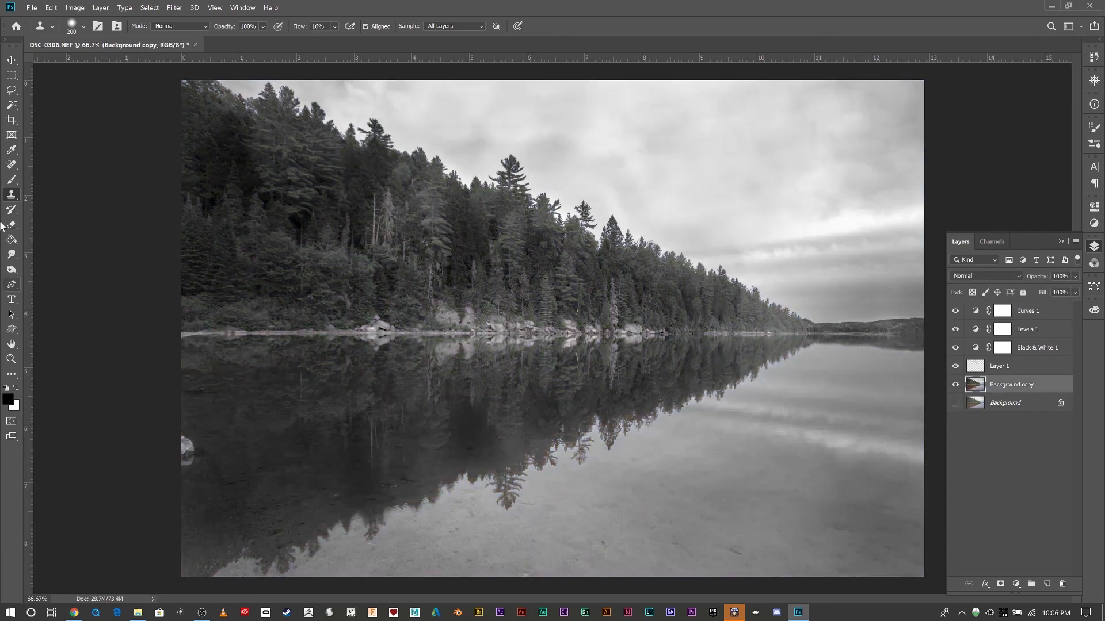
left_click(12, 165)
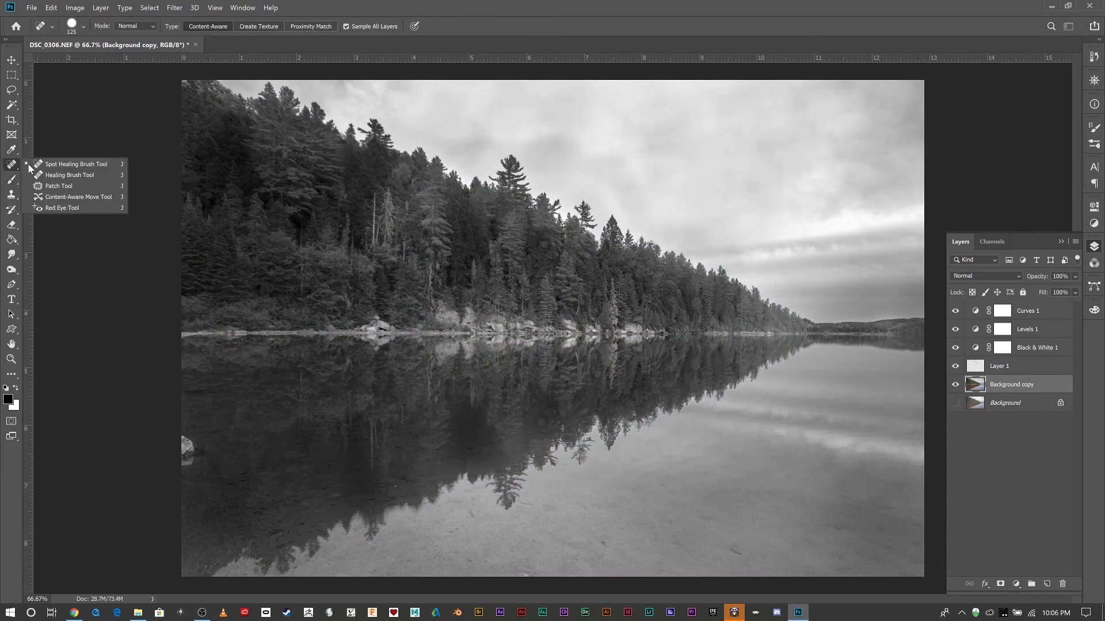
left_click(52, 164)
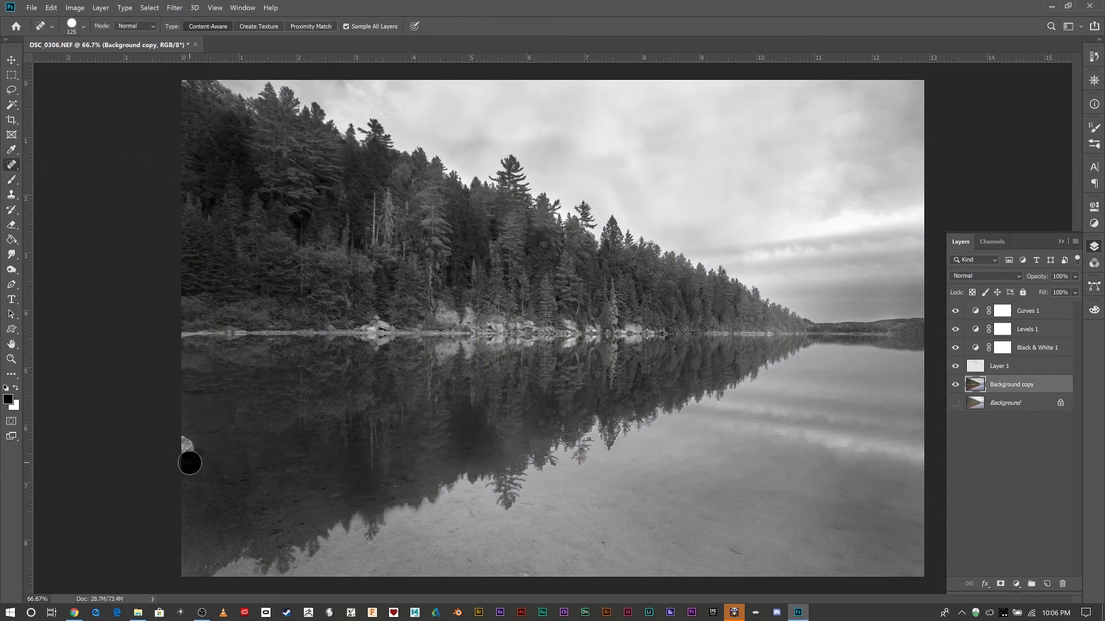
left_click_drag(190, 463, 185, 452)
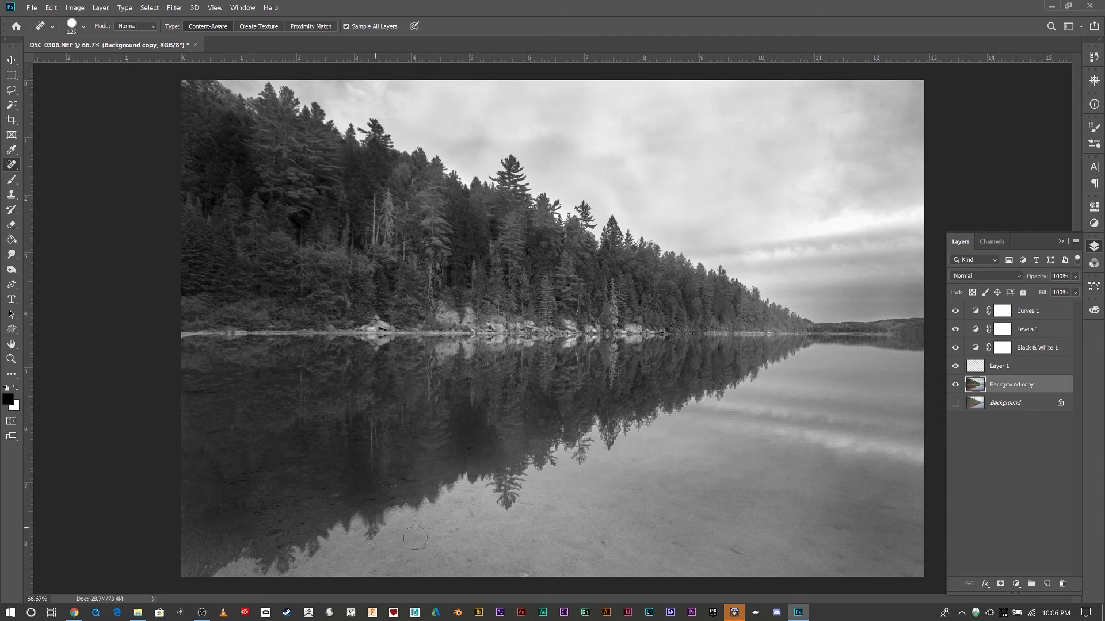